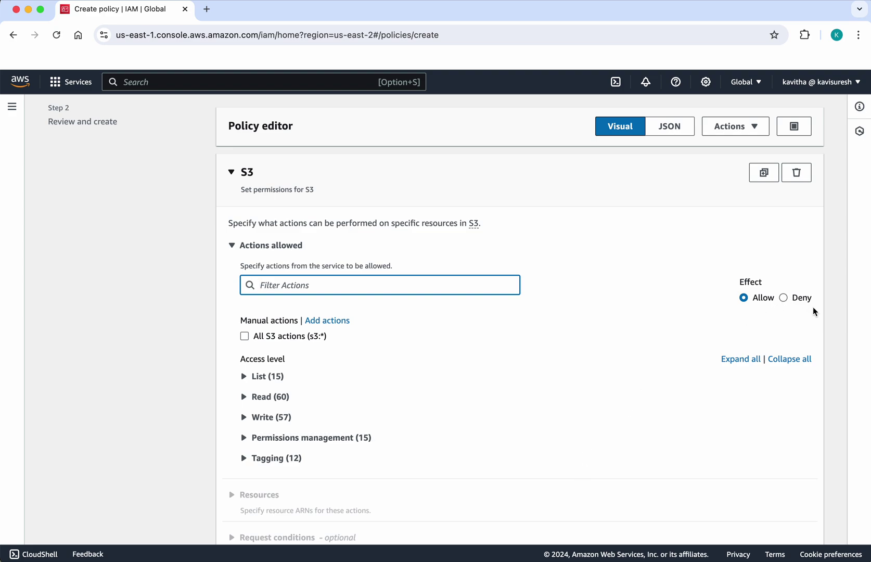
- Allow the ListBucket action from the List access level in the S3 permissions
scroll(598, 379, down, 3)
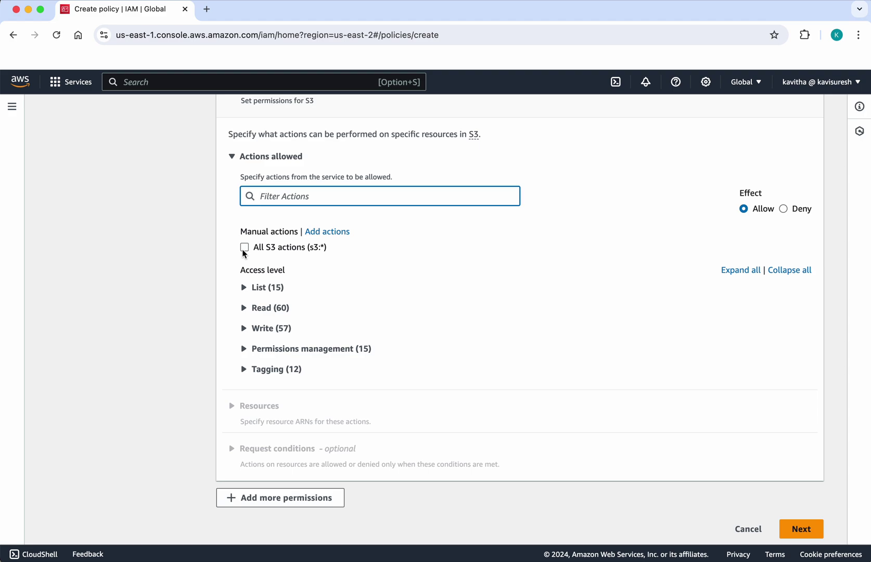
click(245, 289)
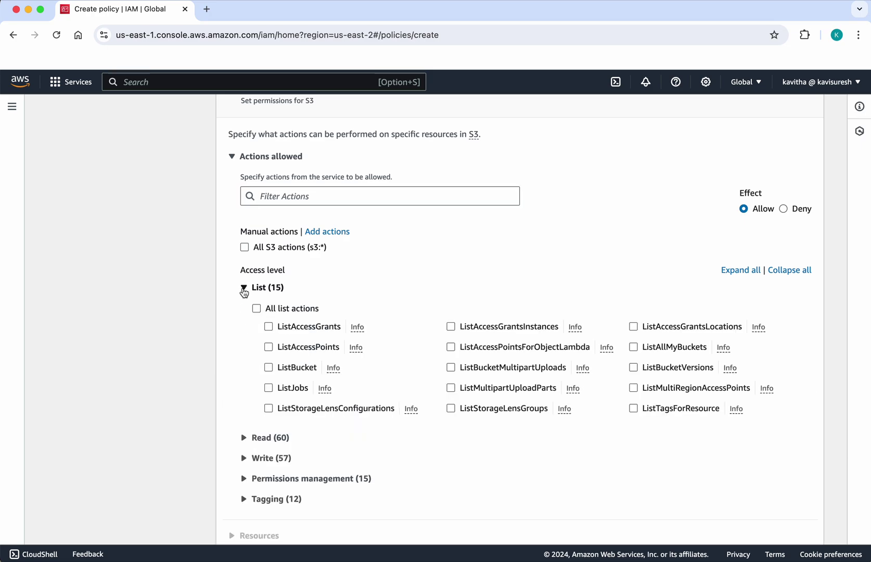
click(268, 368)
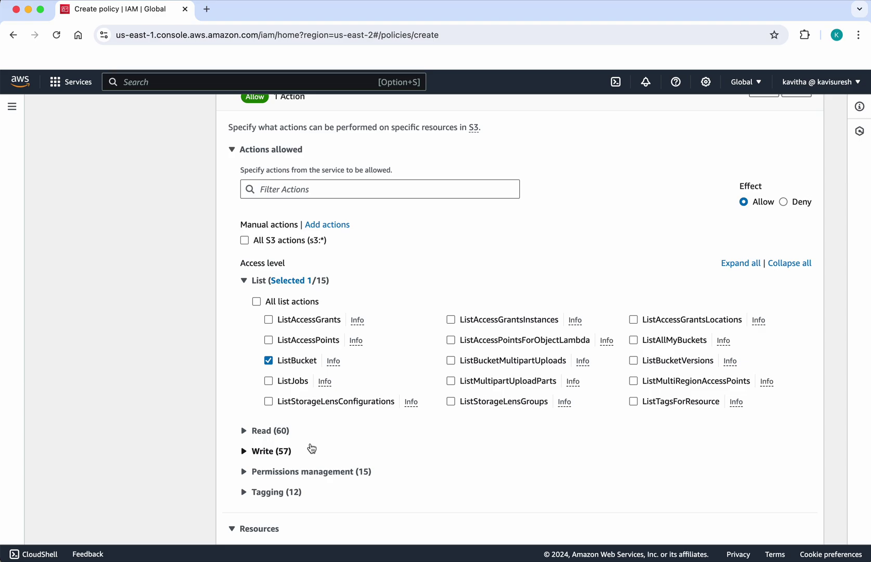
- Allow the GetBucketPolicy and GetObject actions from the S3 Read access level
click(244, 431)
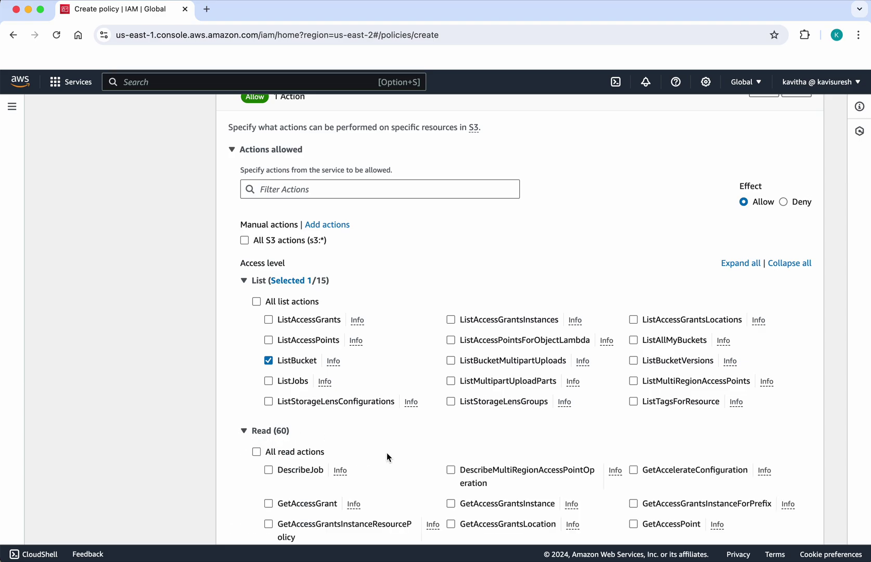
scroll(387, 454, down, 4)
scroll(386, 454, down, 1)
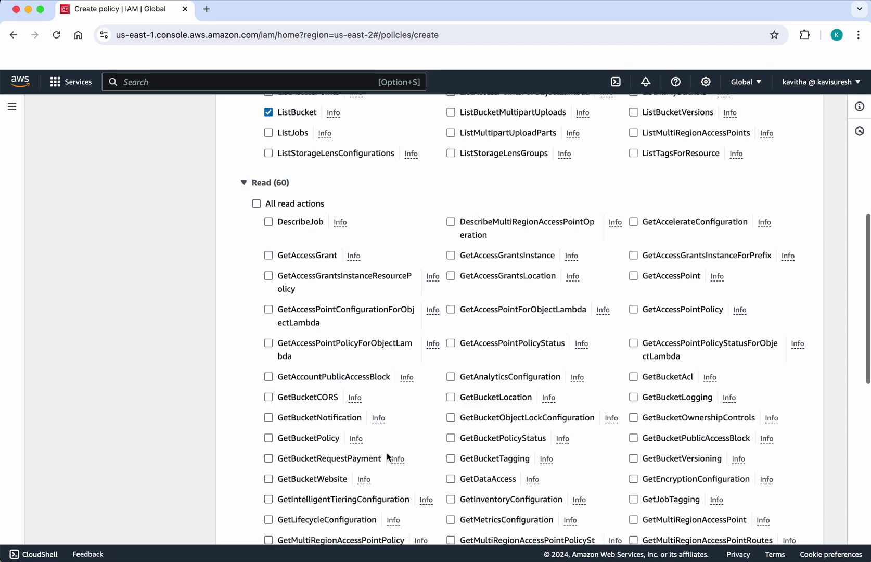
scroll(386, 457, down, 1)
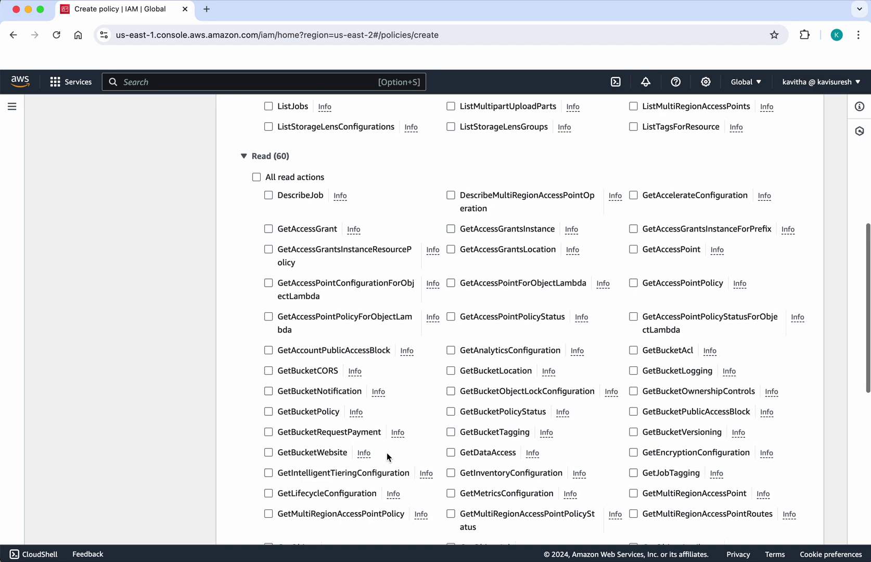
click(268, 412)
scroll(373, 472, down, 4)
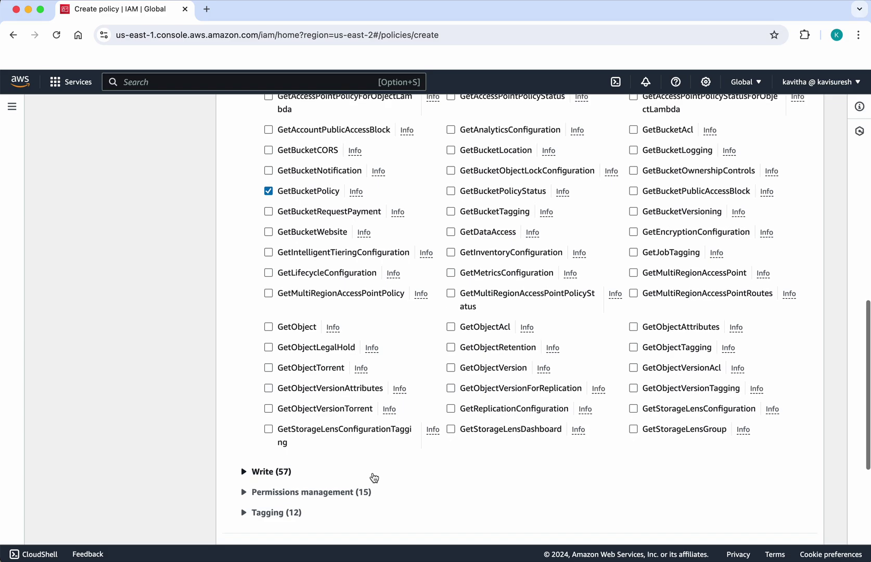
click(269, 326)
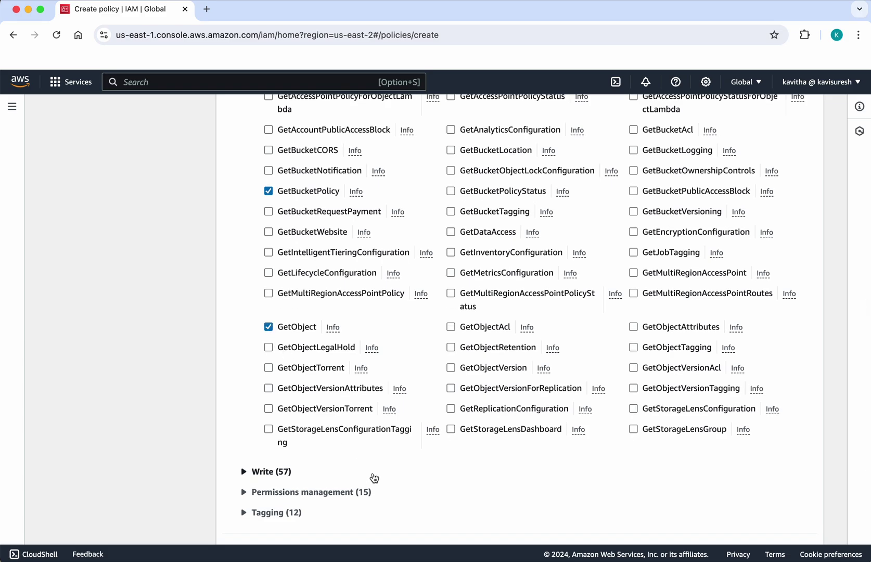
- Allow the PutObject action from the S3 Write access level
scroll(374, 478, down, 2)
click(255, 380)
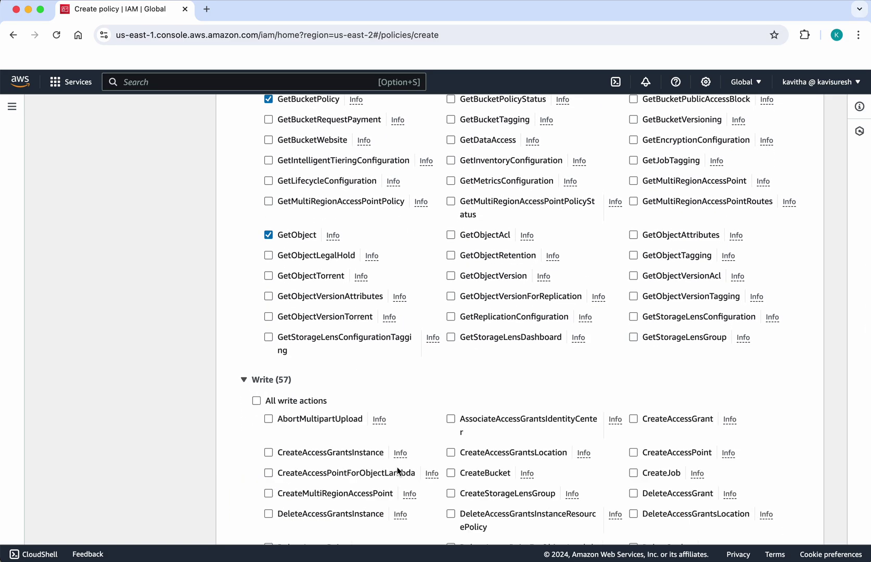
scroll(397, 471, down, 4)
scroll(398, 471, down, 2)
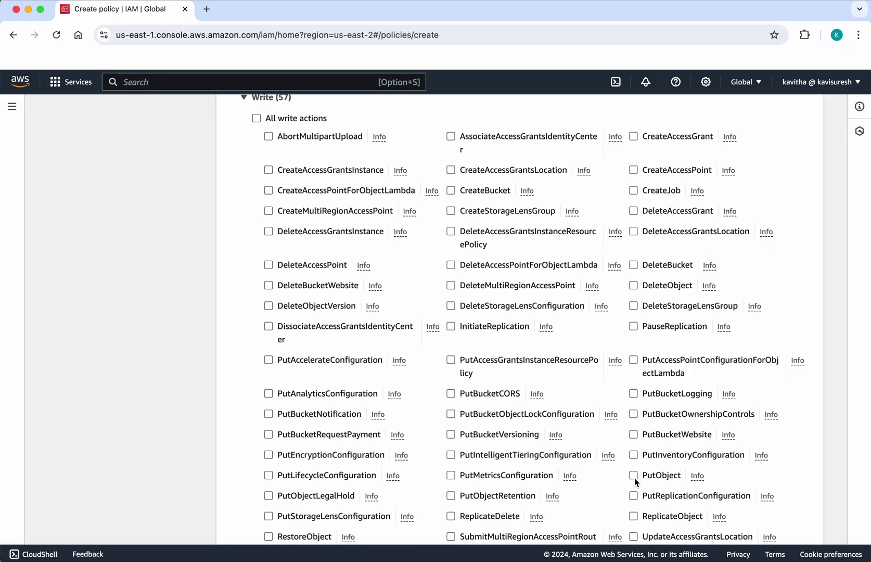
click(635, 478)
- Expand the Permissions management and Tagging access levels to review their available S3 actions
scroll(607, 495, down, 6)
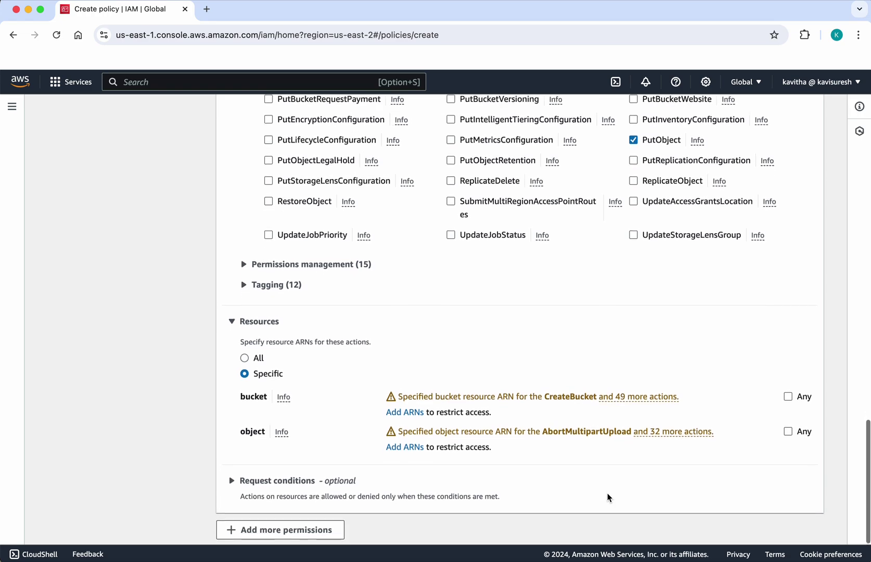
click(242, 259)
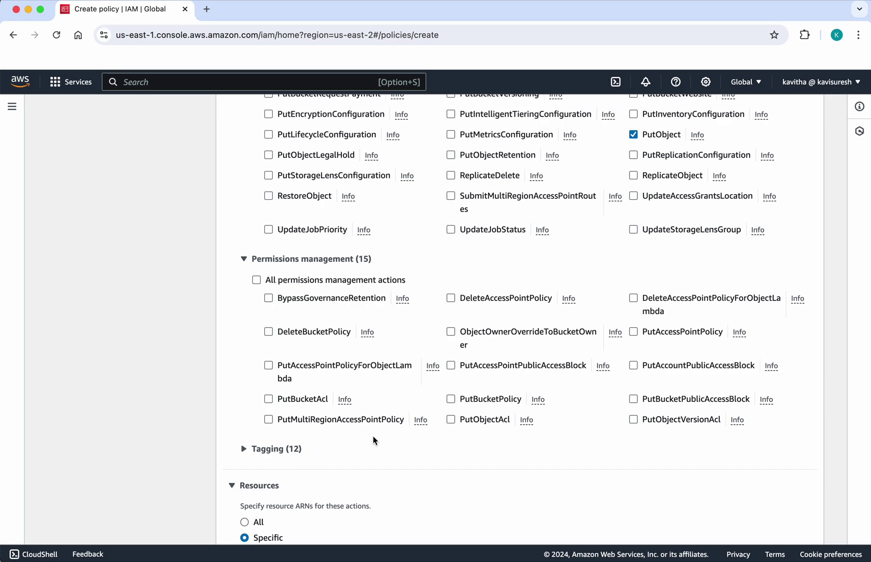
scroll(375, 446, down, 3)
click(276, 332)
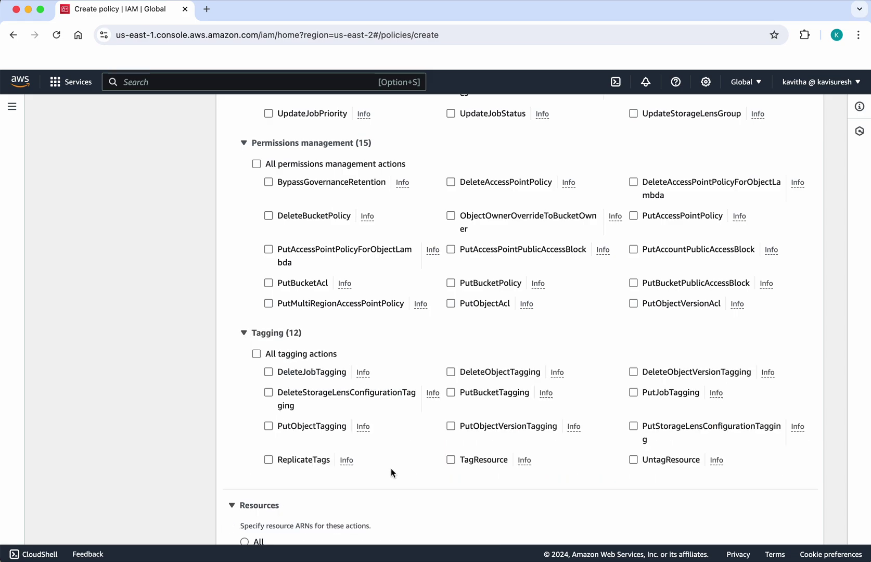
- Keep the policy's resources set to Specific and allow any bucket and any object
scroll(391, 468, down, 5)
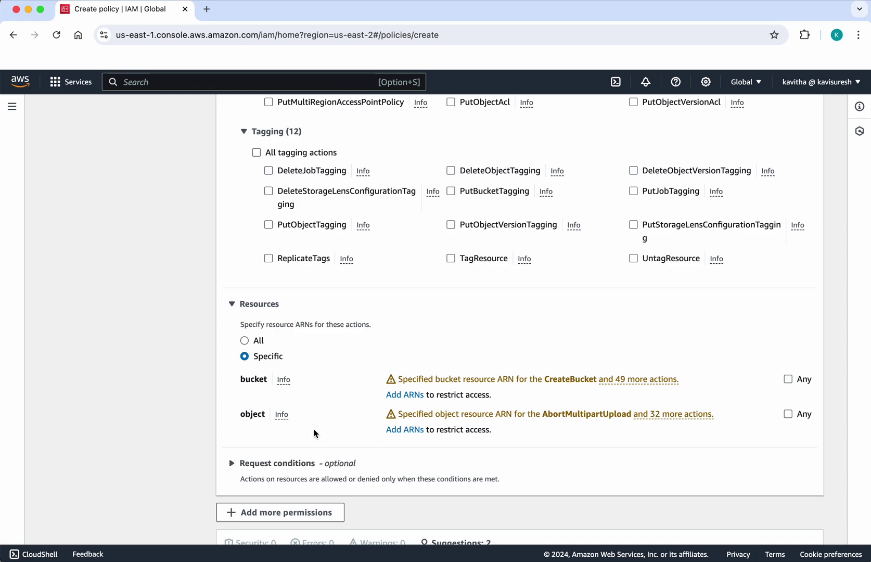
click(244, 341)
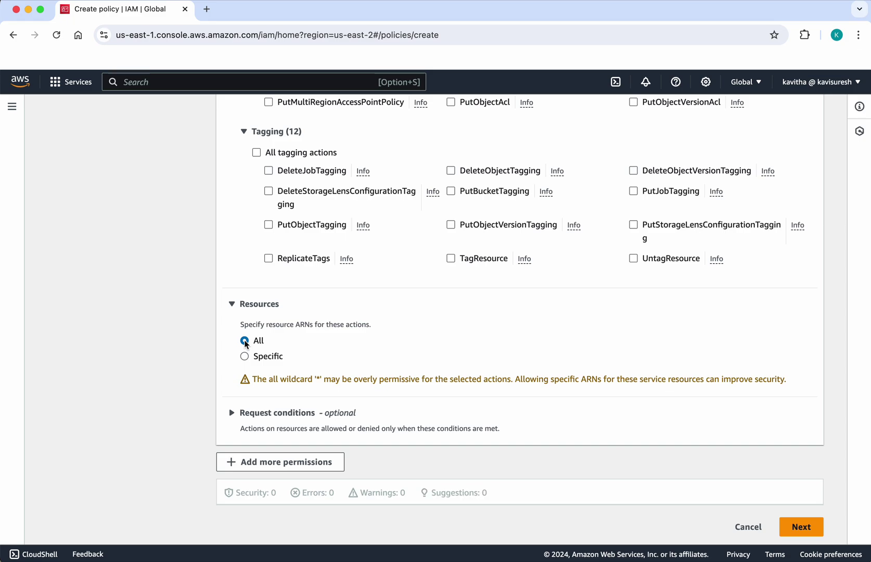
click(245, 357)
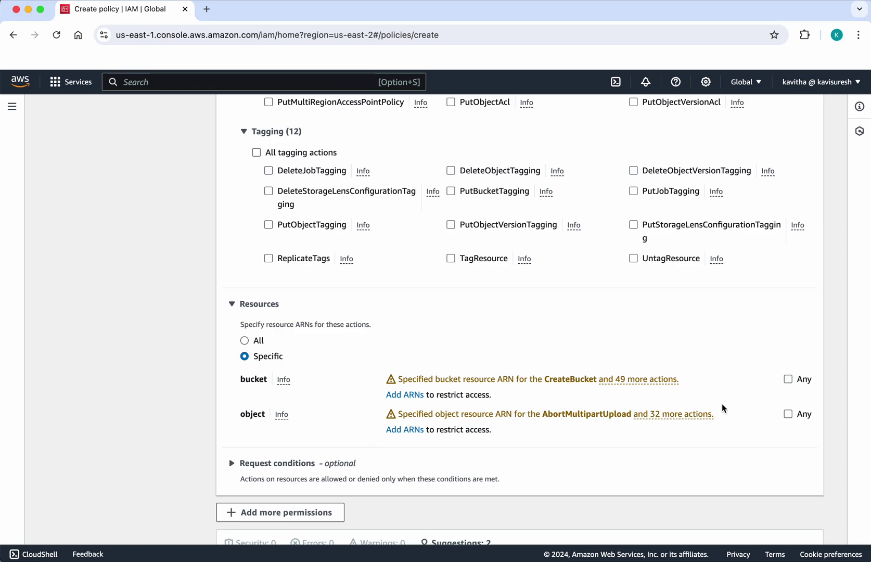
click(789, 379)
click(789, 405)
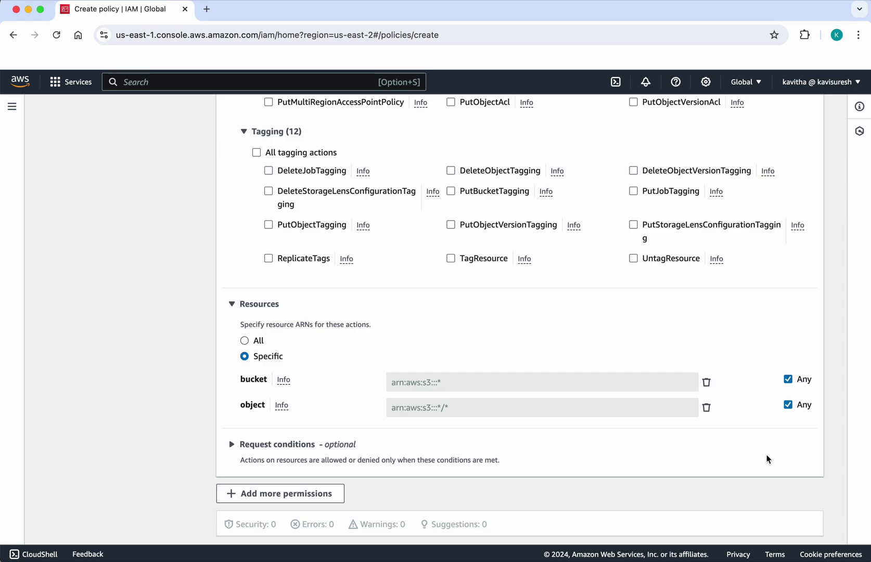
- Add a request condition to the S3 permissions requiring that the user is MFA authenticated
scroll(767, 459, down, 2)
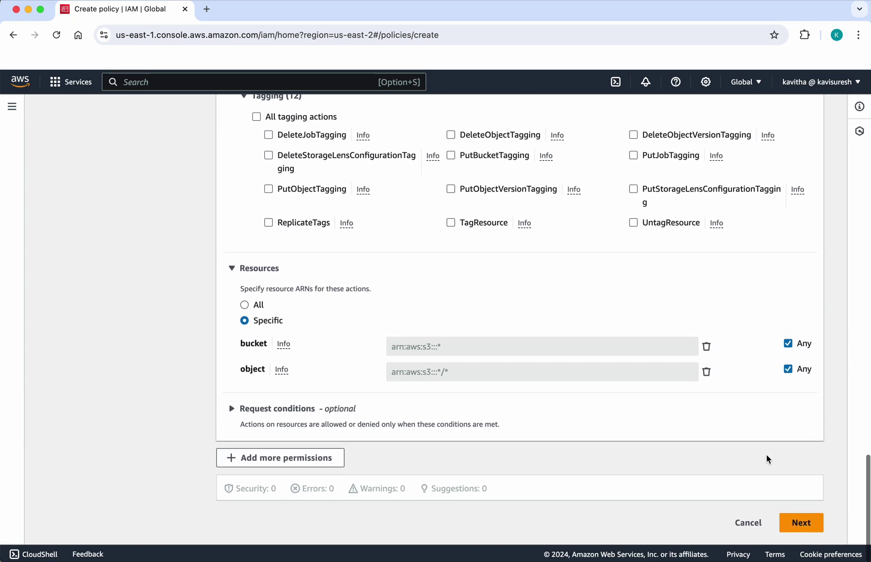
click(281, 411)
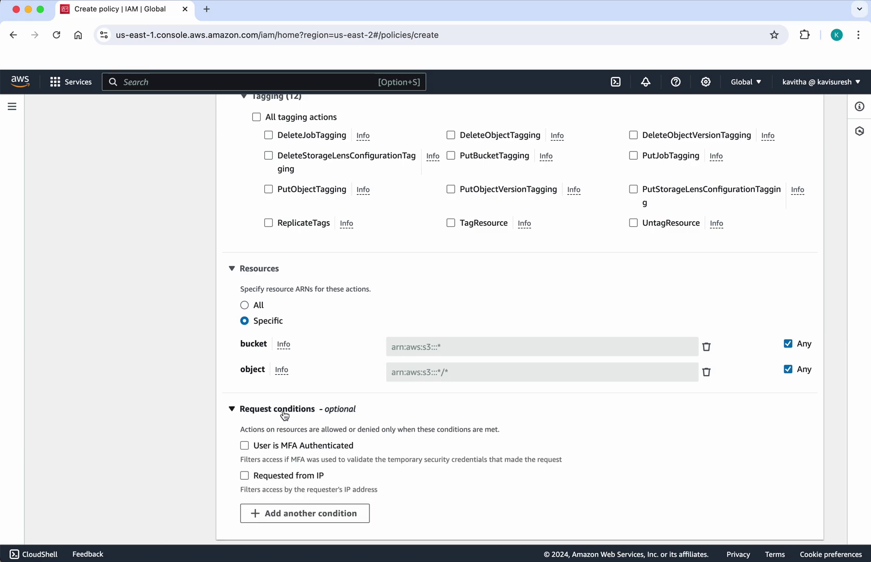
scroll(451, 452, down, 3)
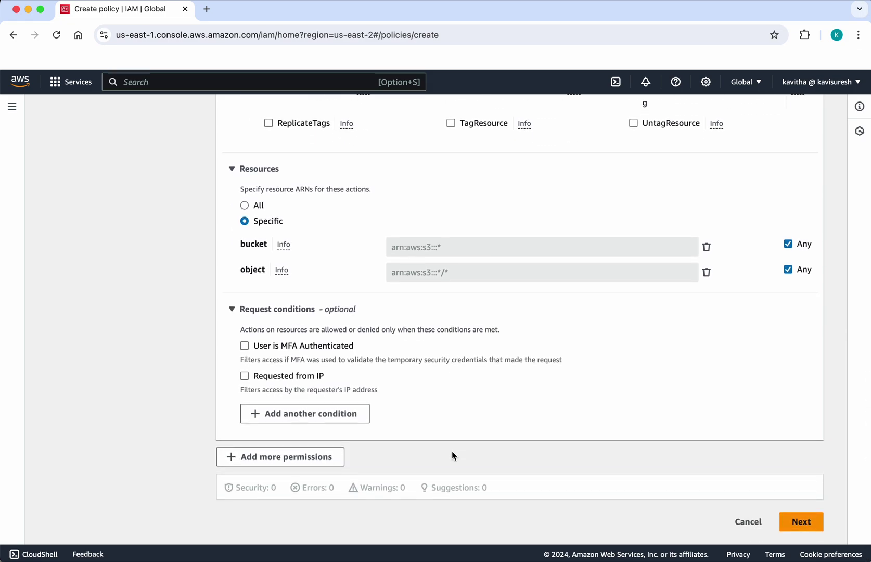
click(245, 349)
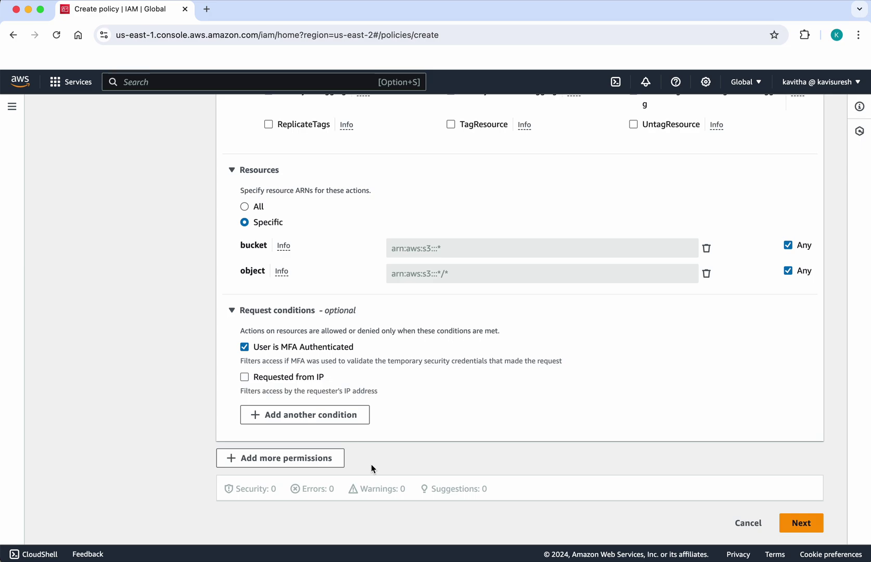
click(360, 414)
click(539, 327)
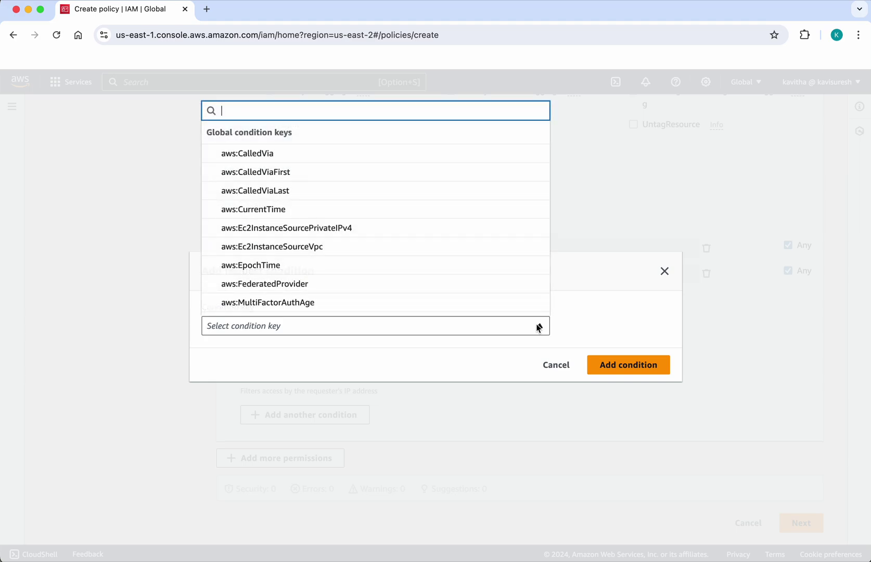
scroll(411, 227, down, 15)
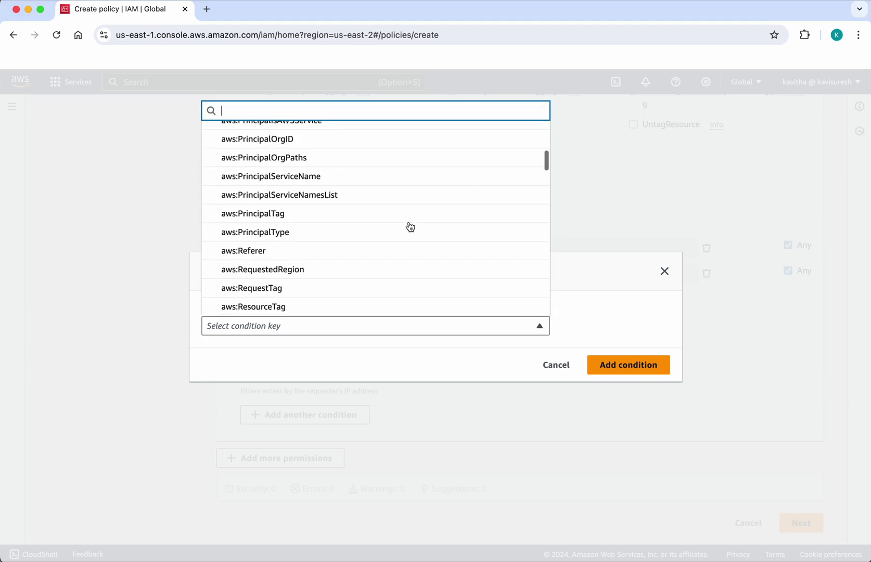
scroll(411, 227, down, 10)
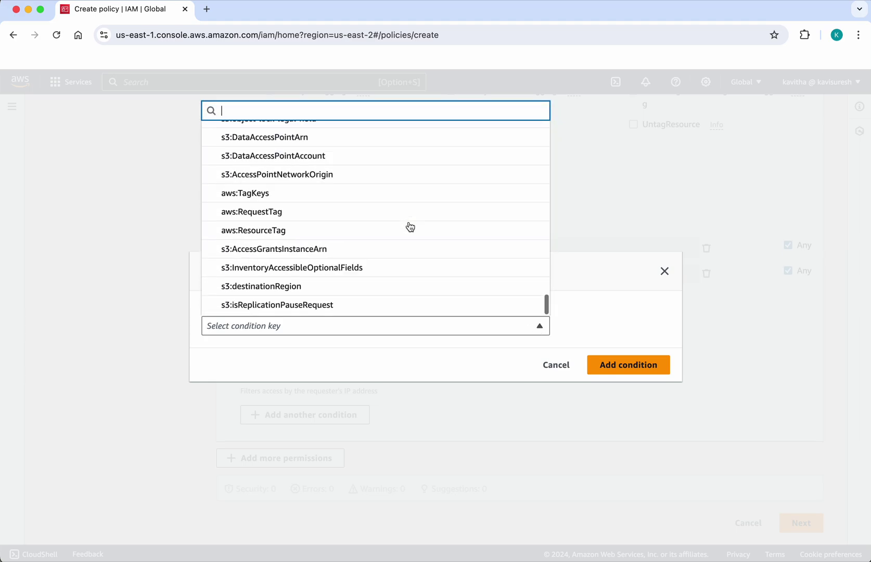
click(617, 268)
click(559, 365)
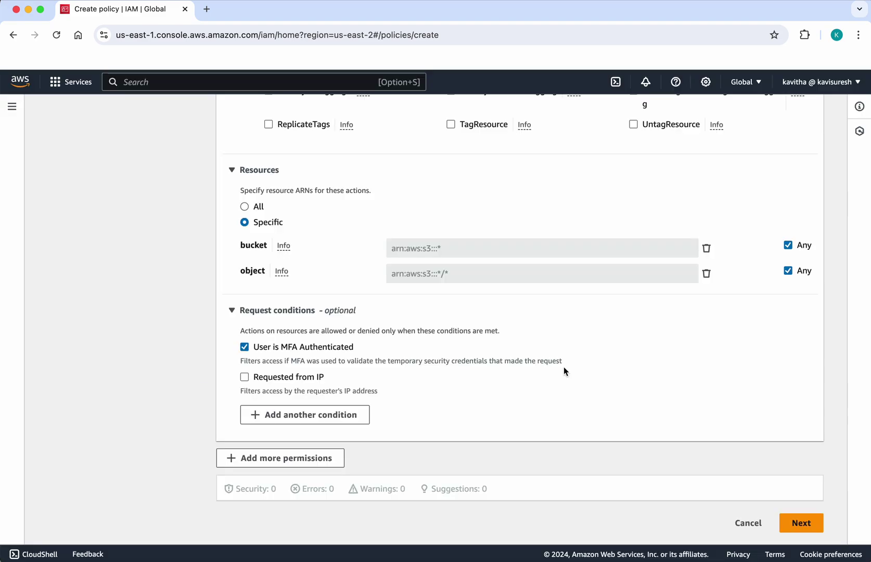
- Proceed to the review stage, name the policy s3Policy and create it
click(801, 523)
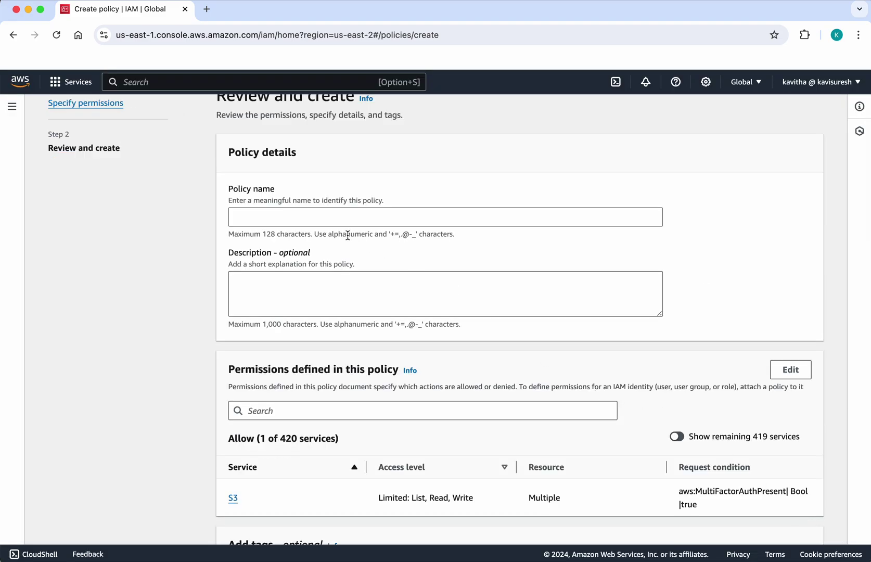
click(331, 218)
text(s3Policy)
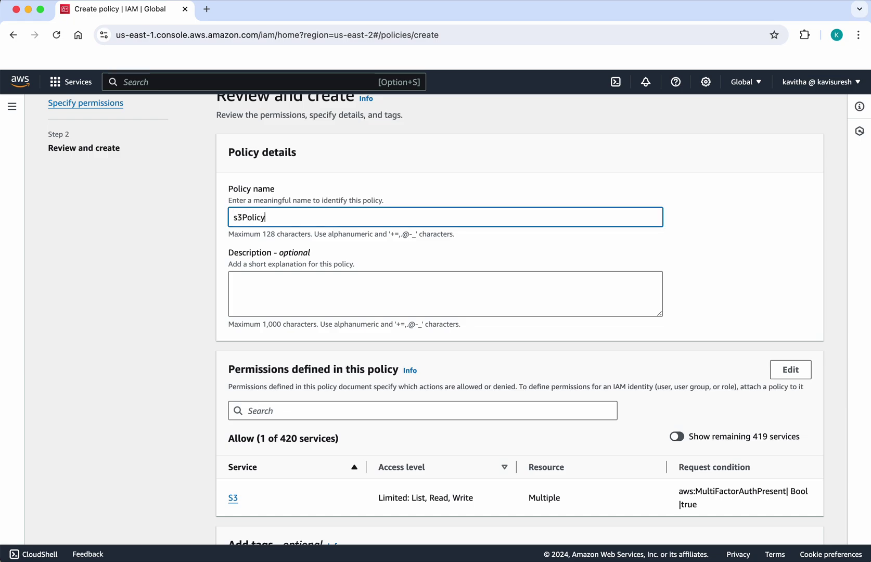
scroll(433, 302, down, 3)
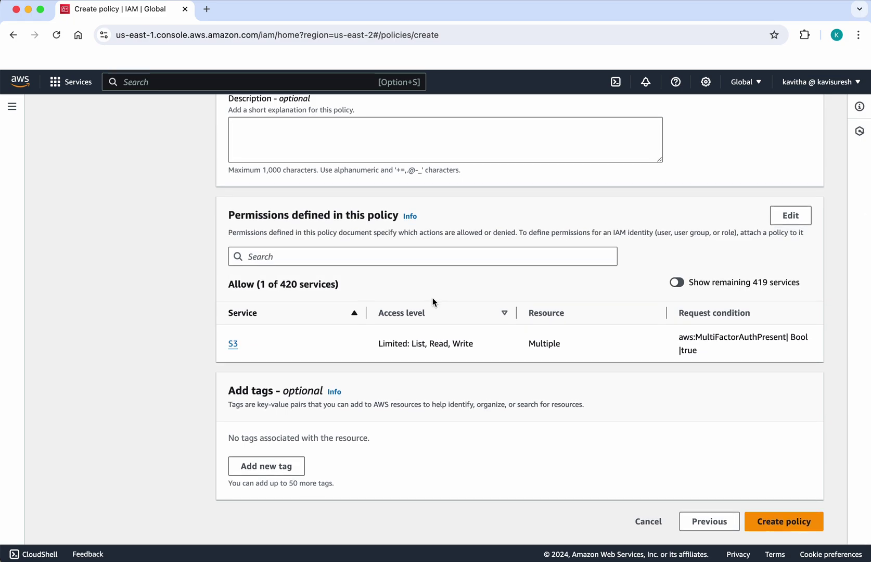
click(783, 525)
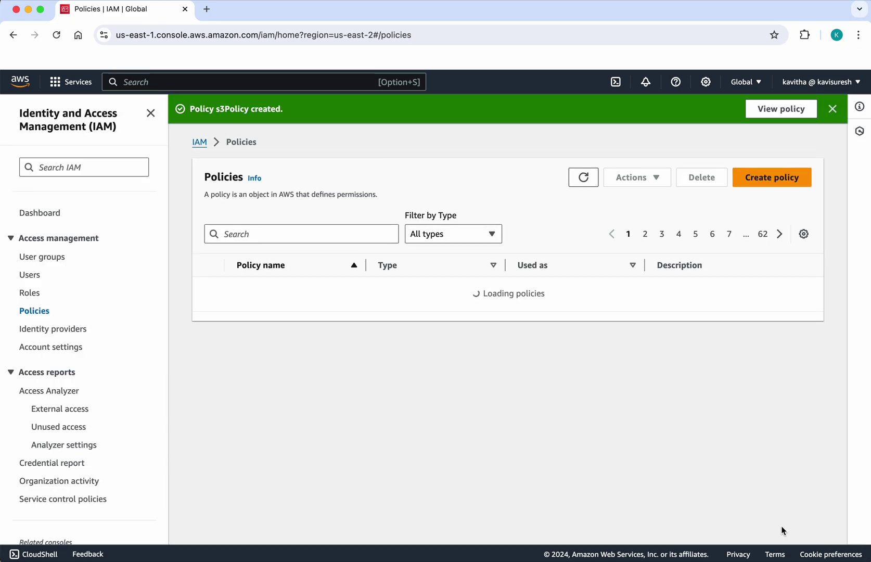
- Search the policies list for s3 and open the details of s3Policy
click(260, 199)
text(s3)
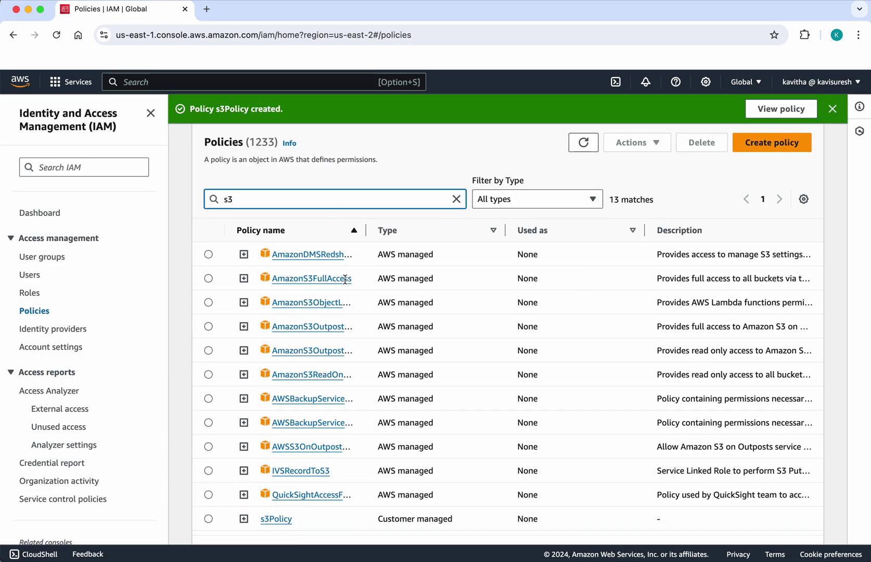
scroll(387, 419, down, 2)
click(277, 488)
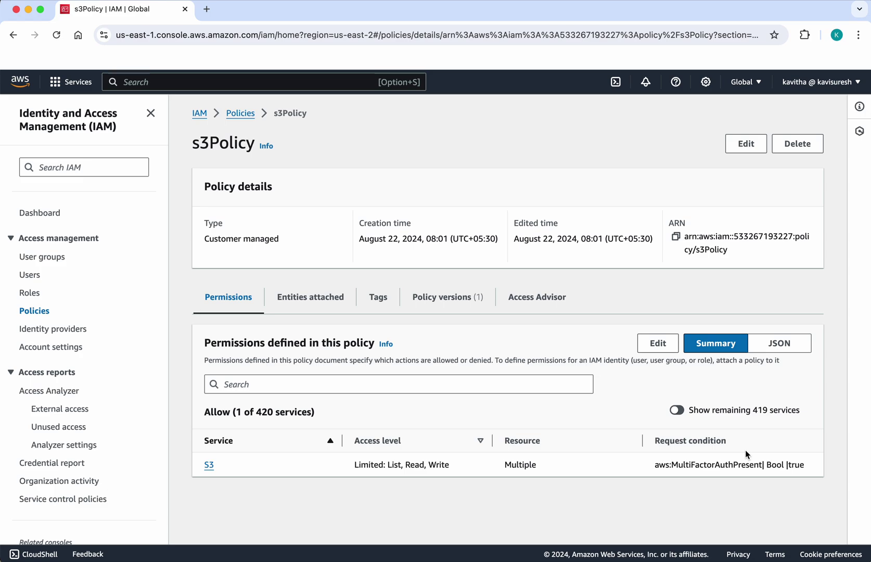
- Examine the permission statements of s3Policy in the JSON and visual editors, then return to its details without saving changes
click(658, 344)
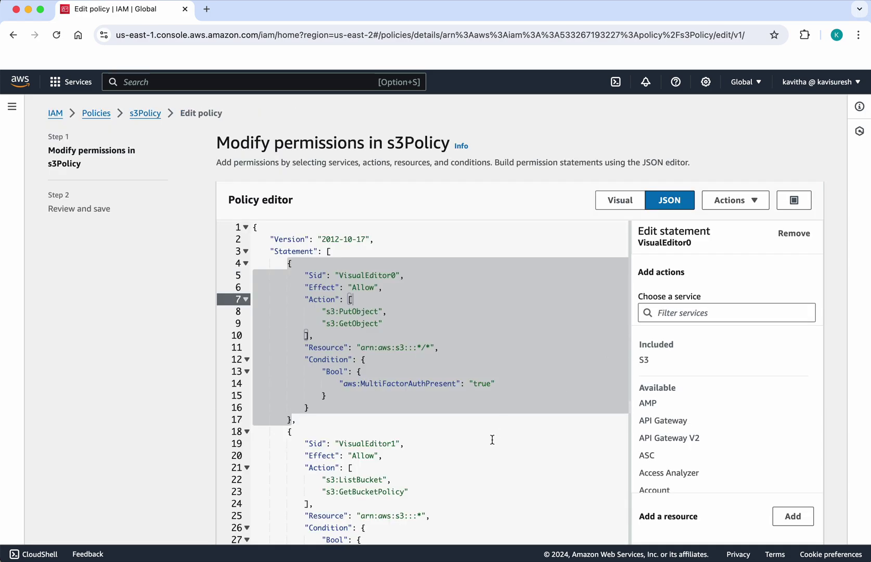
scroll(492, 434, down, 2)
click(492, 420)
scroll(492, 420, up, 3)
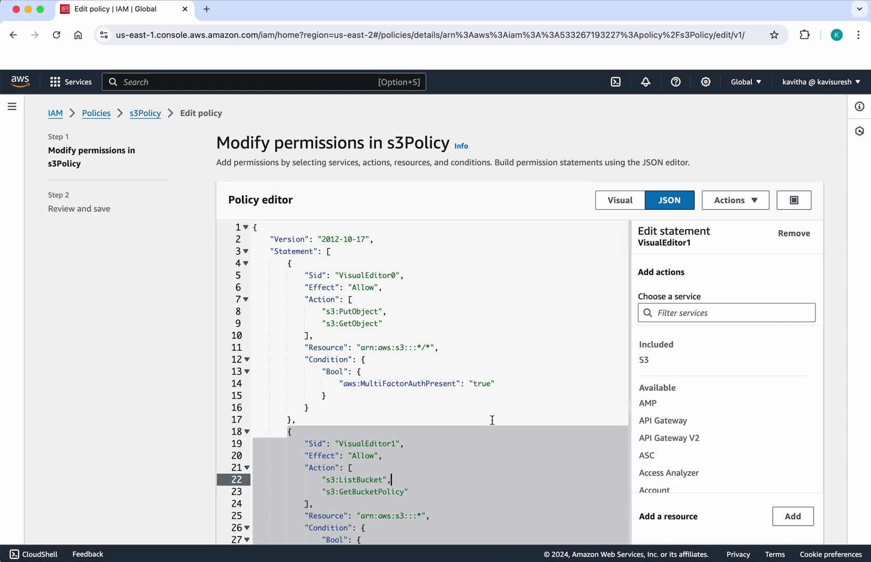
scroll(492, 420, down, 1)
scroll(492, 420, up, 1)
click(612, 203)
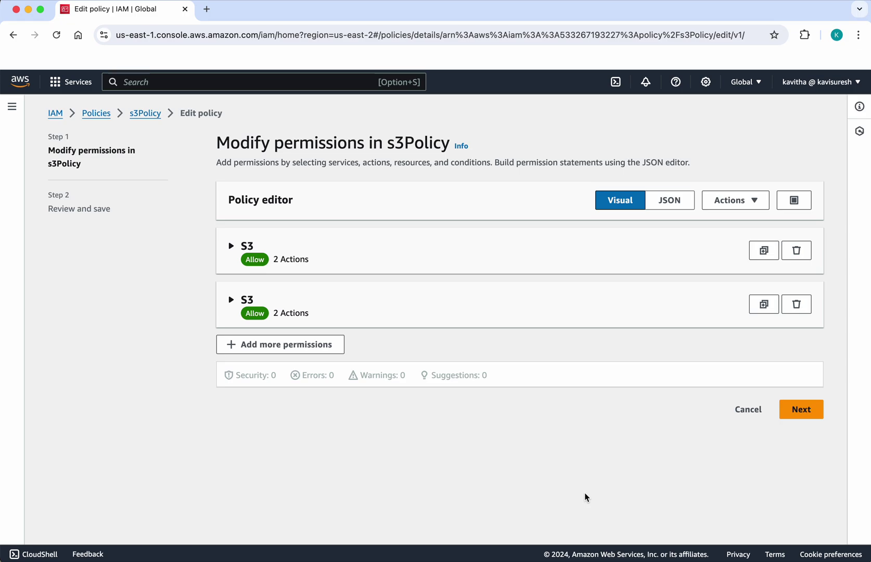
click(145, 114)
click(589, 374)
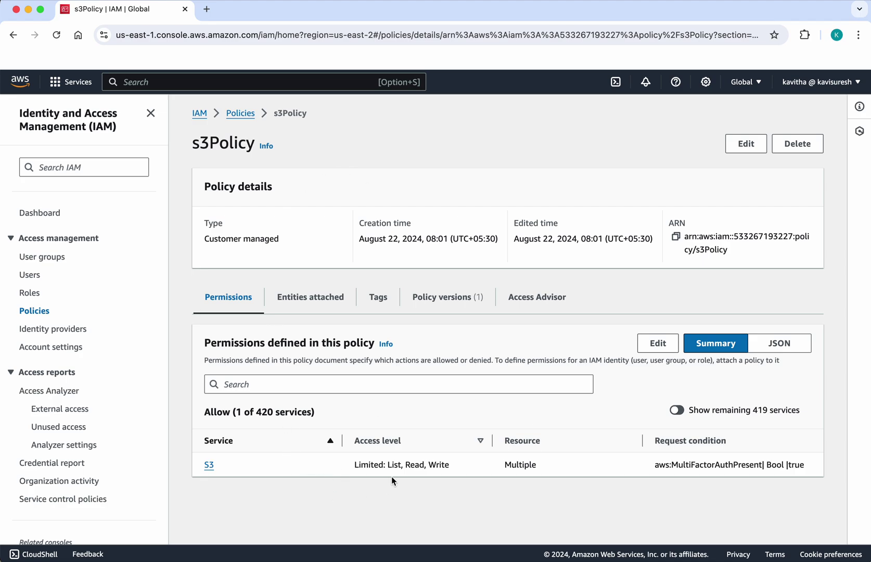
- Delete s3Policy permanently, entering the policy name s3Policy to confirm the deletion
click(804, 148)
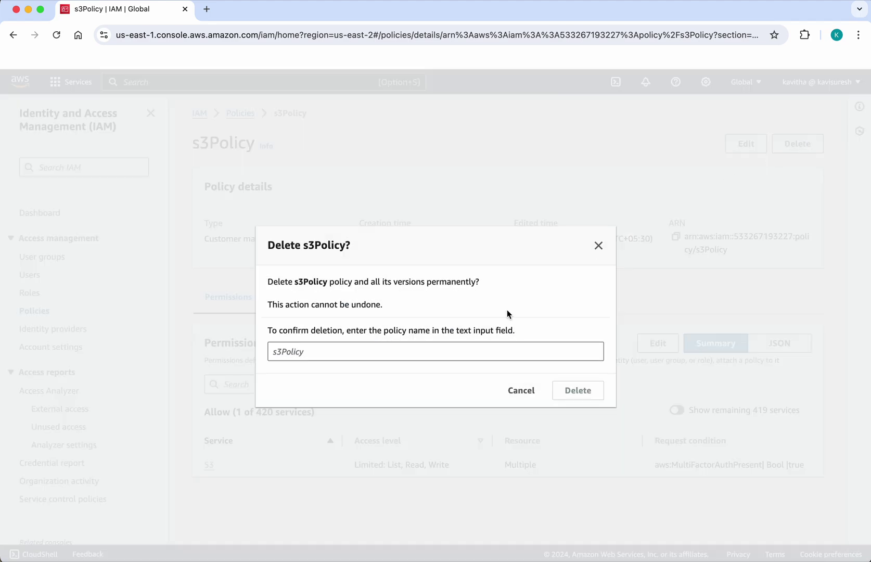
click(448, 354)
text(s)
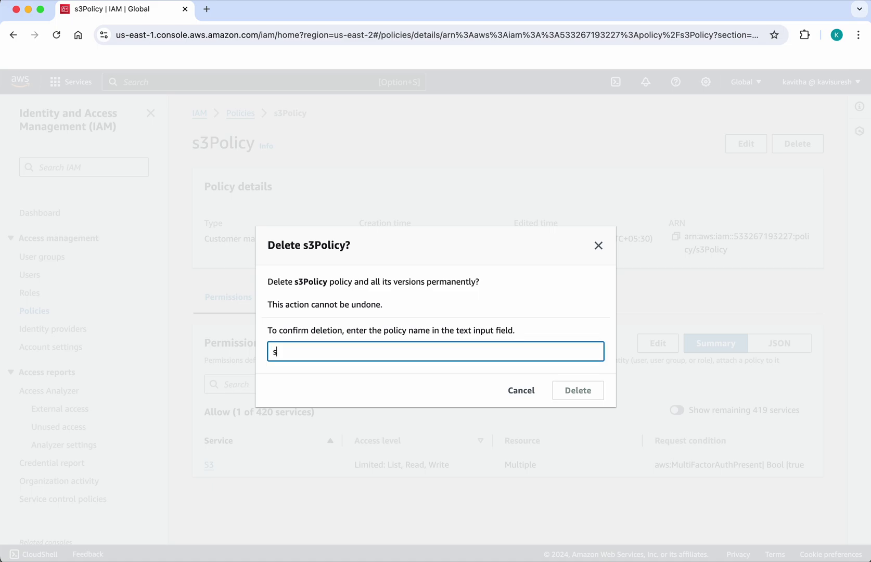
text(3Policy)
click(592, 398)
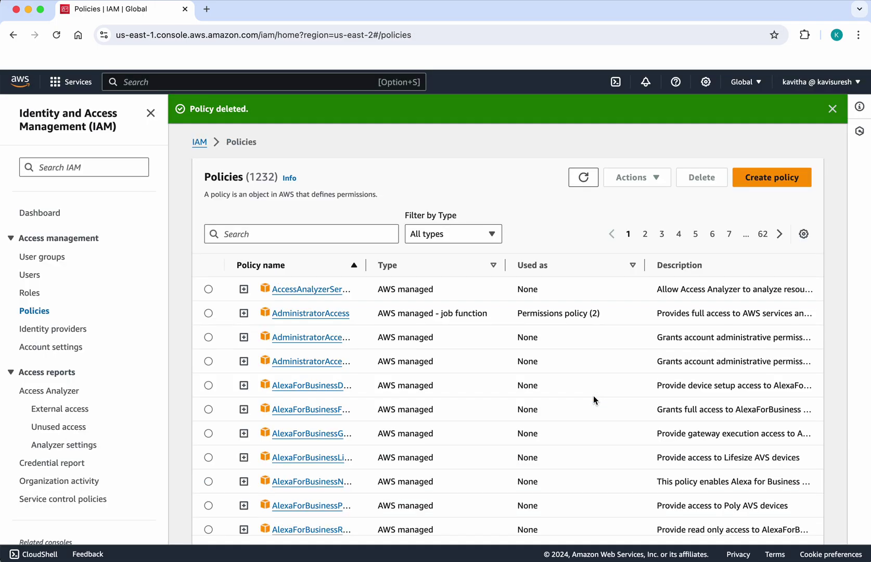
- Start a new policy in the JSON editor and set the statement's Sid to S3
click(761, 177)
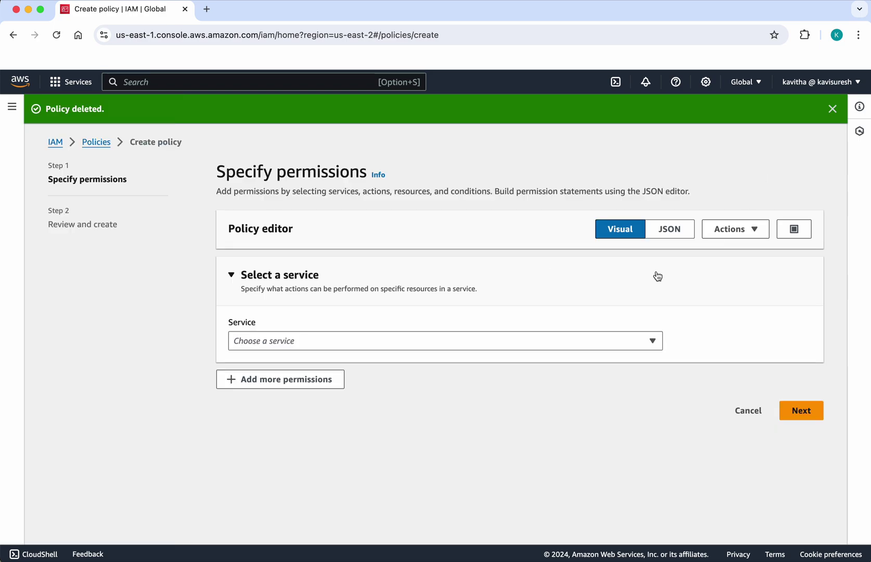
click(668, 232)
click(476, 474)
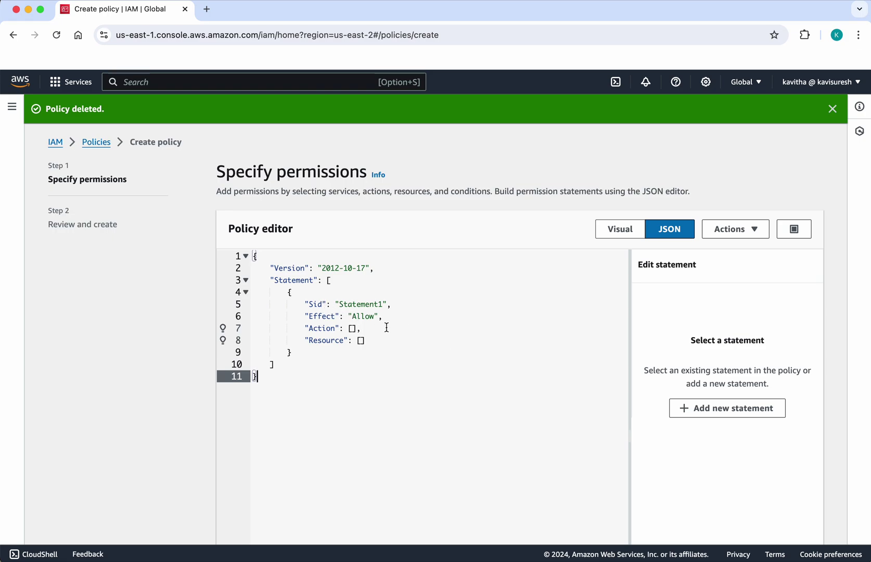
drag(341, 305, 384, 305)
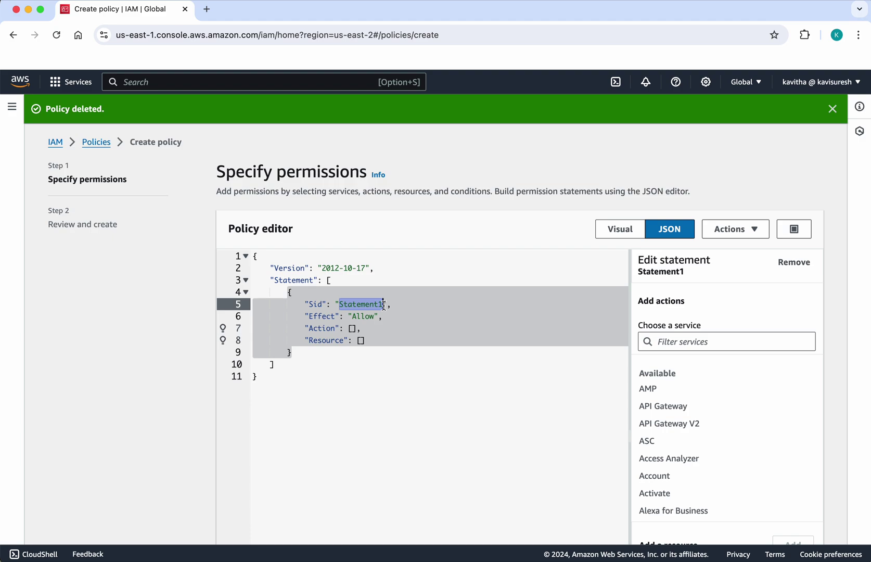
text(S3)
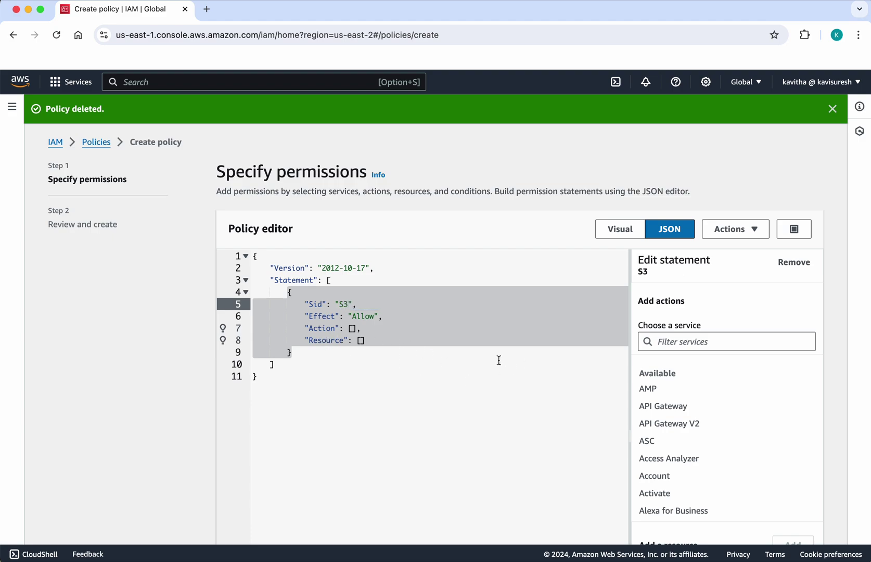
- Filter the services for s3, choose S3 and add the ListBucket action to the statement
scroll(684, 406, down, 1)
scroll(685, 405, up, 1)
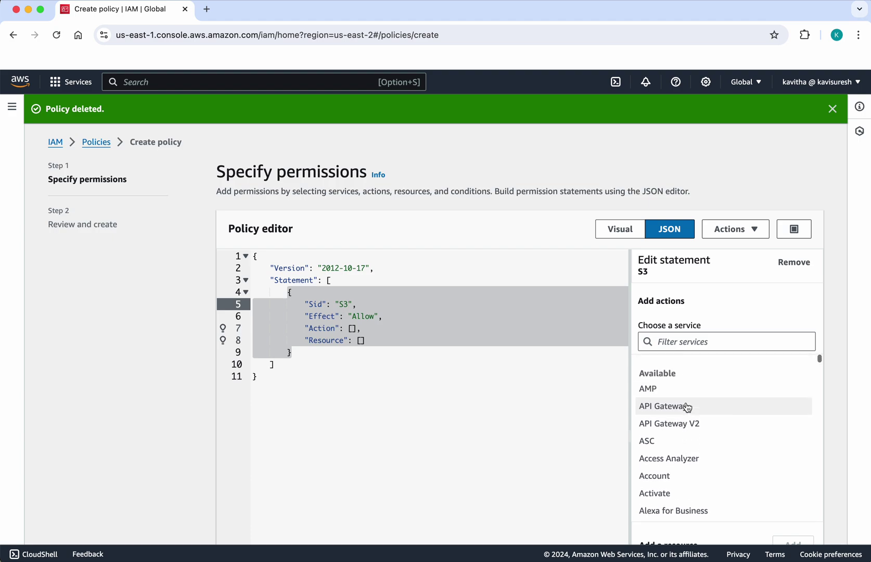
scroll(686, 407, down, 3)
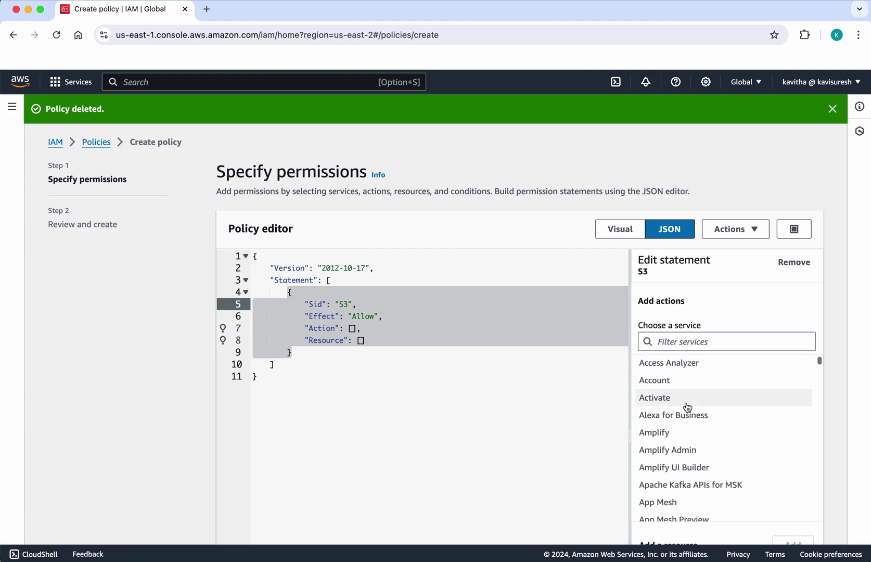
scroll(687, 407, down, 1)
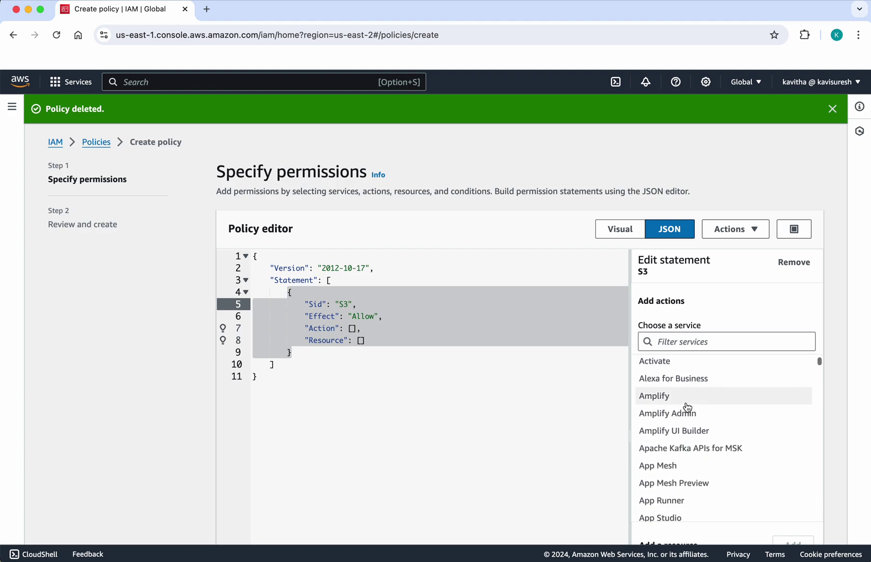
click(670, 341)
text(s3)
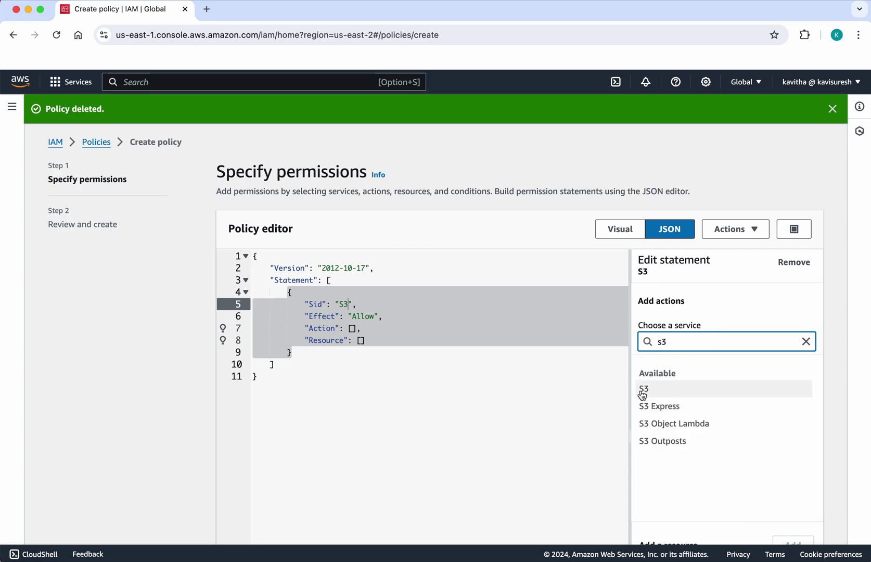
click(644, 391)
scroll(680, 492, down, 3)
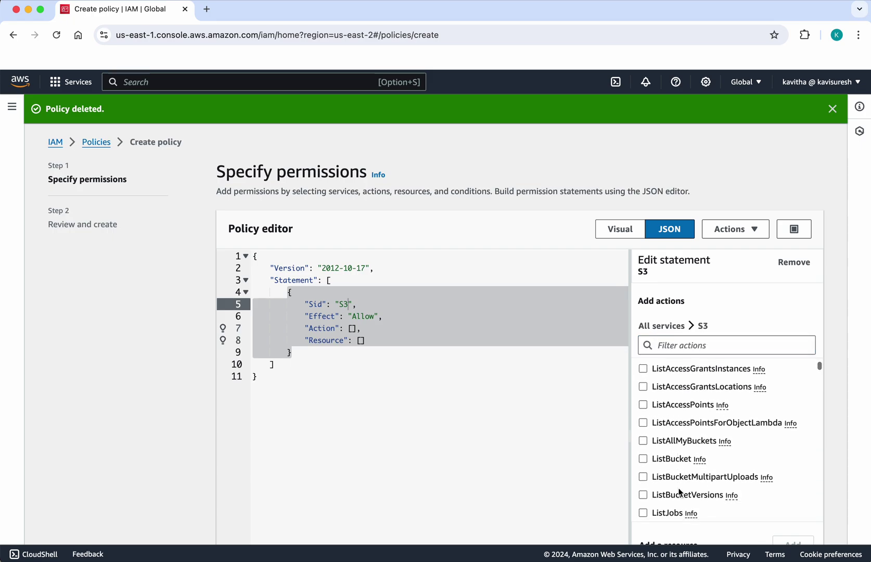
click(642, 449)
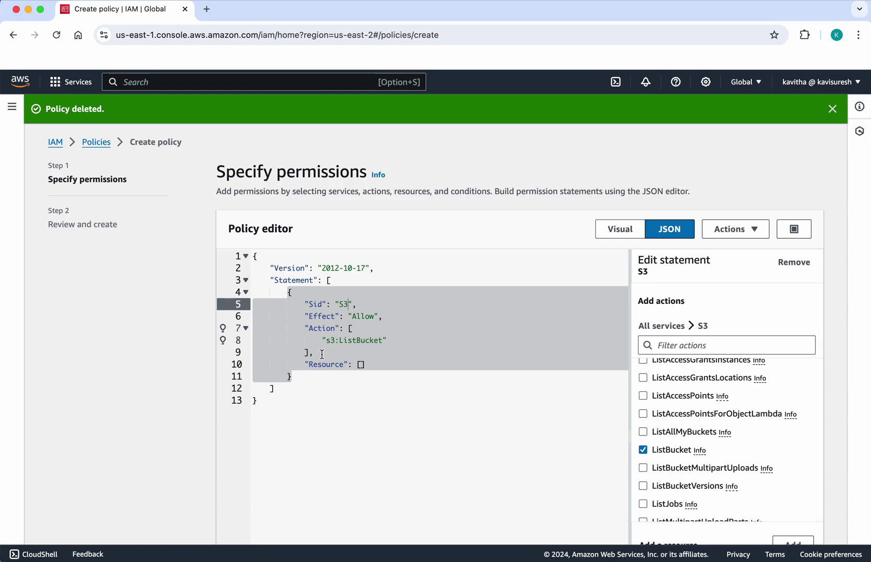
- Add the GetBucketPolicy and GetObject read actions to the S3 statement
scroll(698, 493, down, 3)
scroll(698, 493, down, 5)
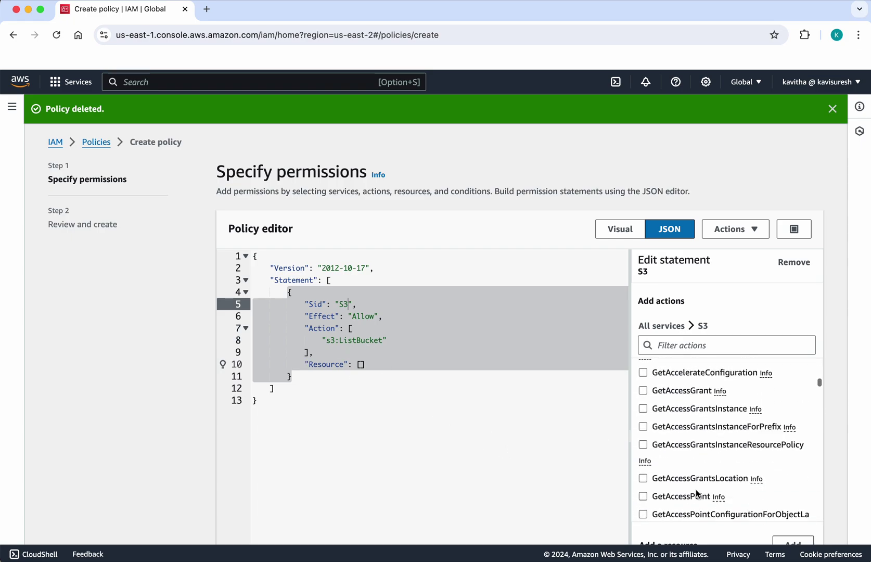
scroll(698, 493, up, 3)
scroll(698, 493, down, 8)
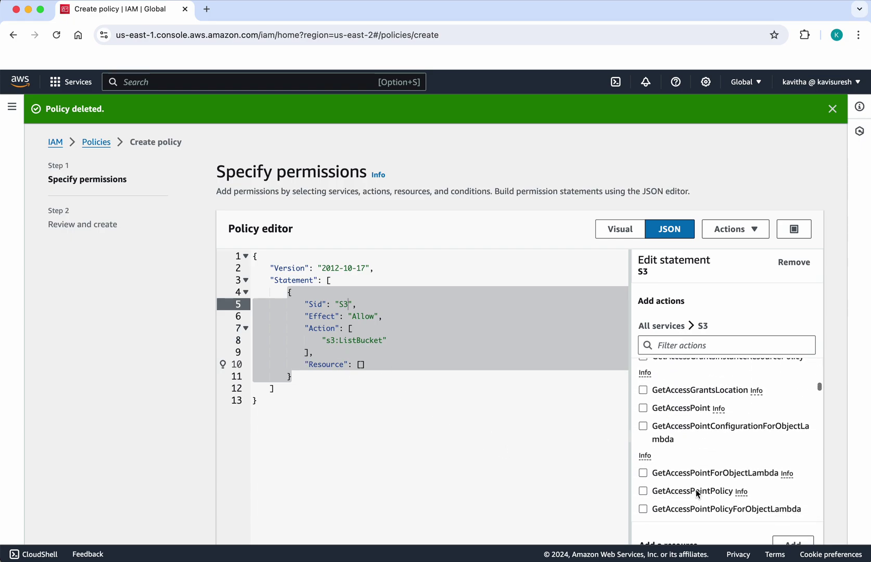
scroll(698, 494, down, 4)
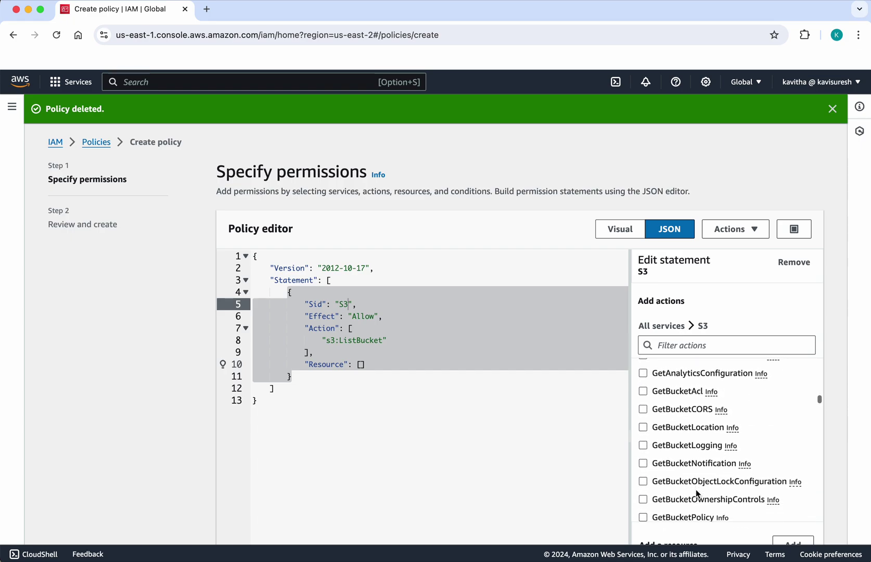
click(643, 456)
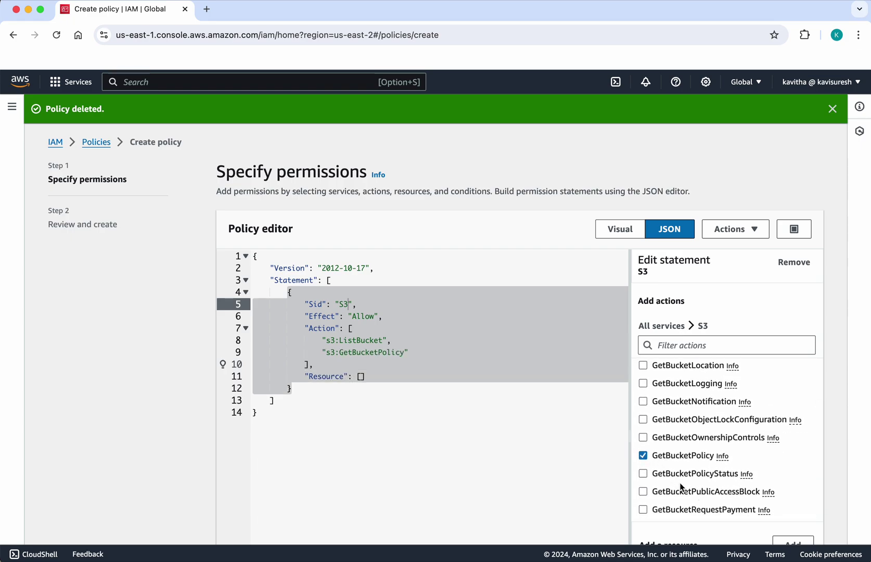
scroll(676, 484, down, 5)
click(682, 511)
- Add the PutObject write action to the S3 statement
scroll(685, 505, down, 10)
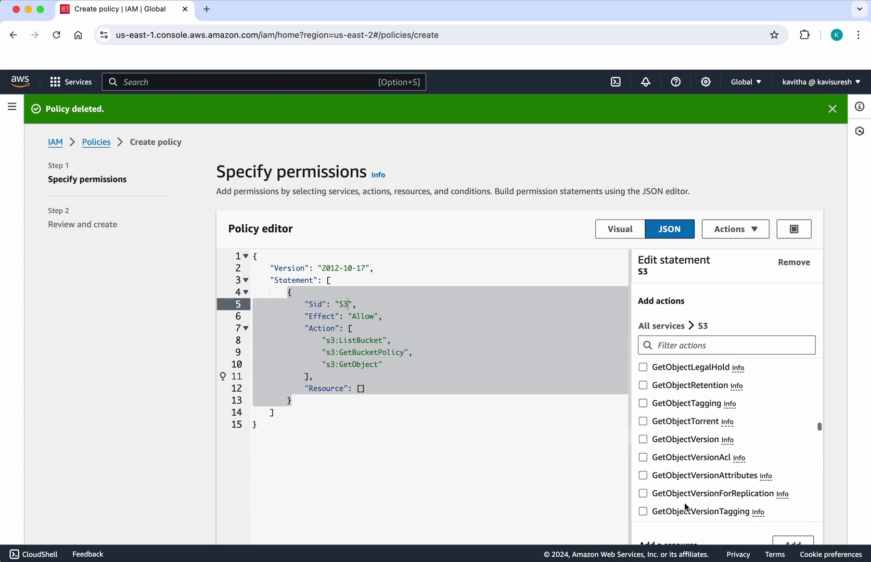
scroll(685, 505, down, 6)
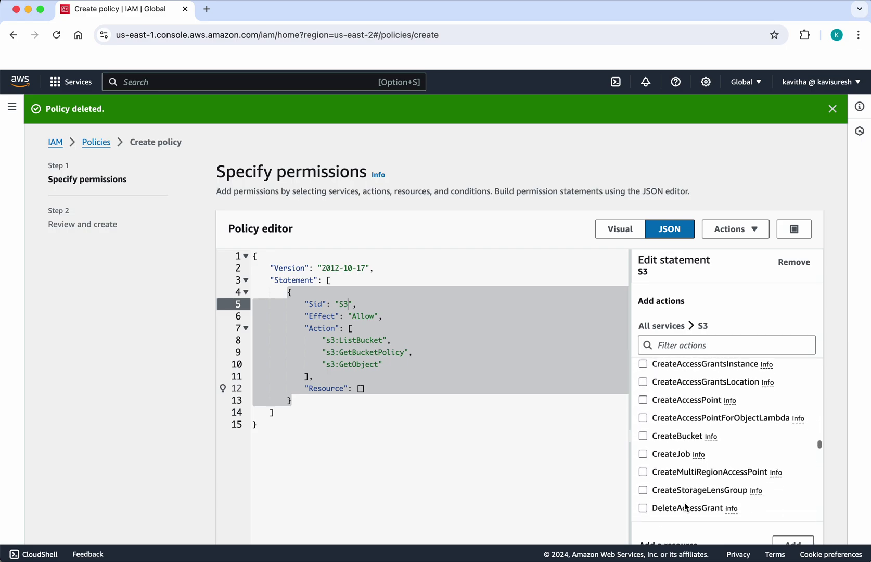
scroll(684, 502, down, 5)
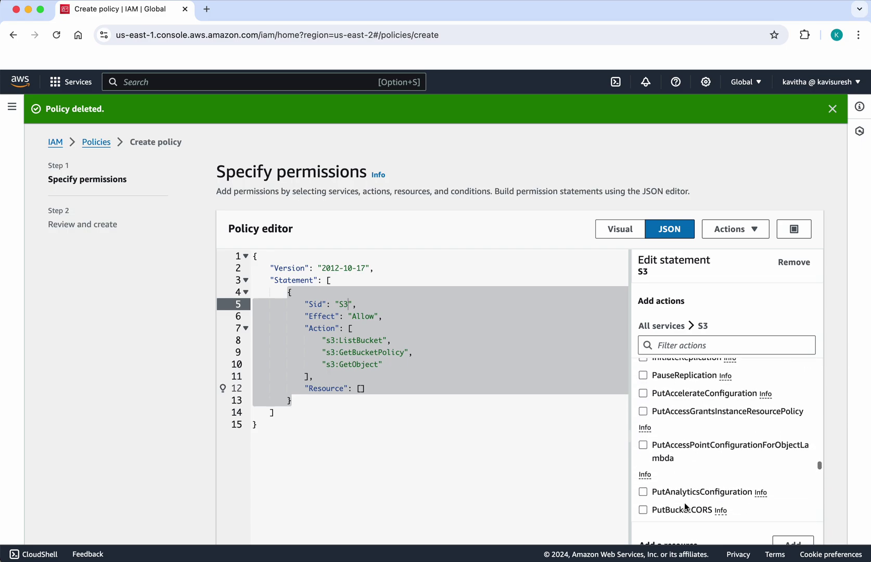
scroll(684, 503, up, 2)
scroll(684, 503, down, 2)
scroll(683, 502, down, 5)
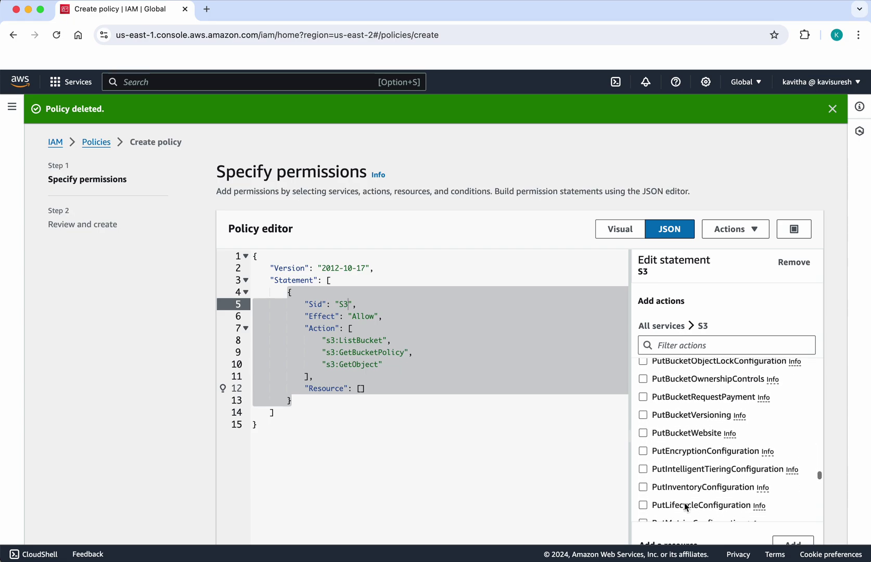
click(644, 435)
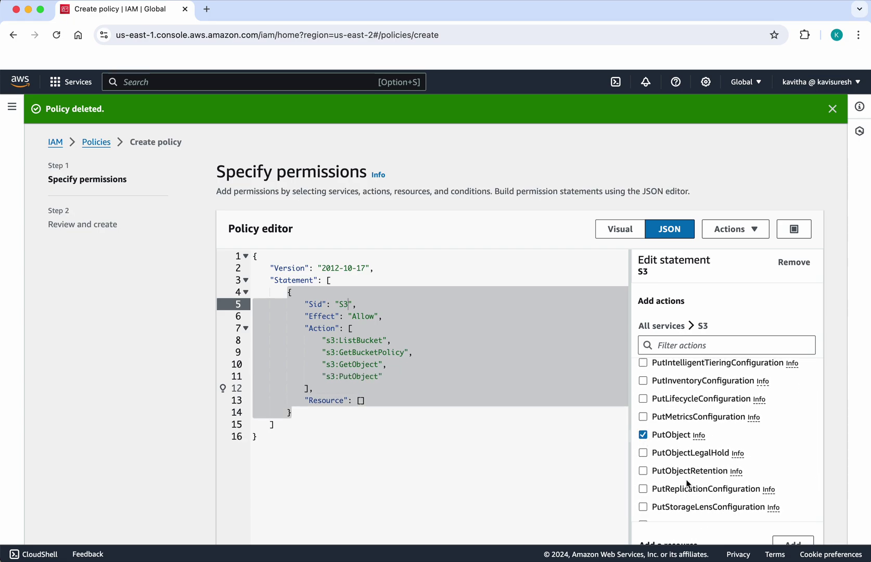
- Add a resource to the statement for the S3 service with resource type All Resources
scroll(686, 484, down, 15)
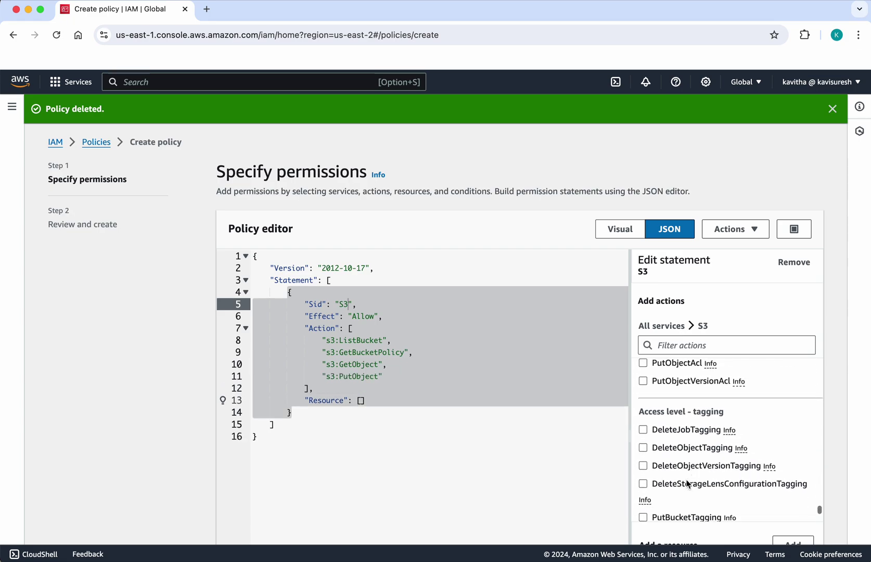
scroll(687, 484, down, 5)
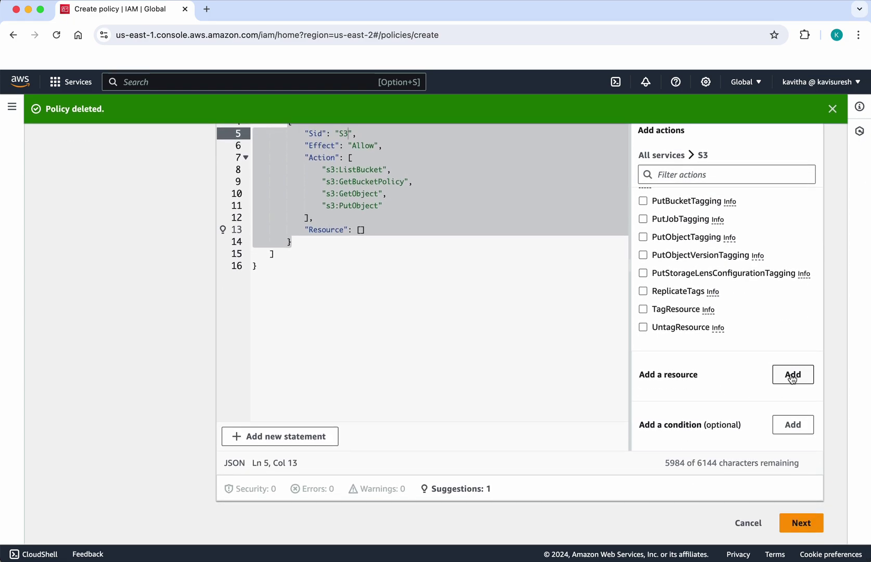
click(792, 376)
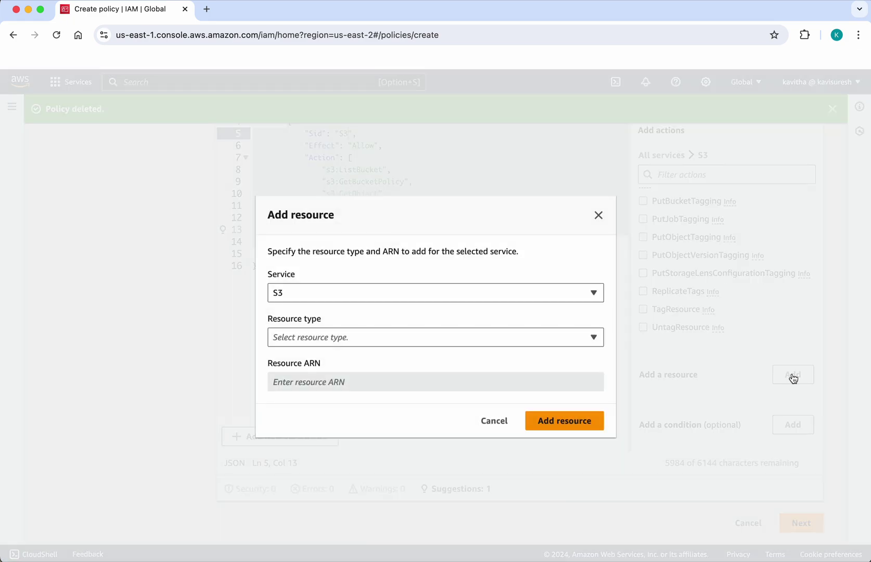
click(594, 337)
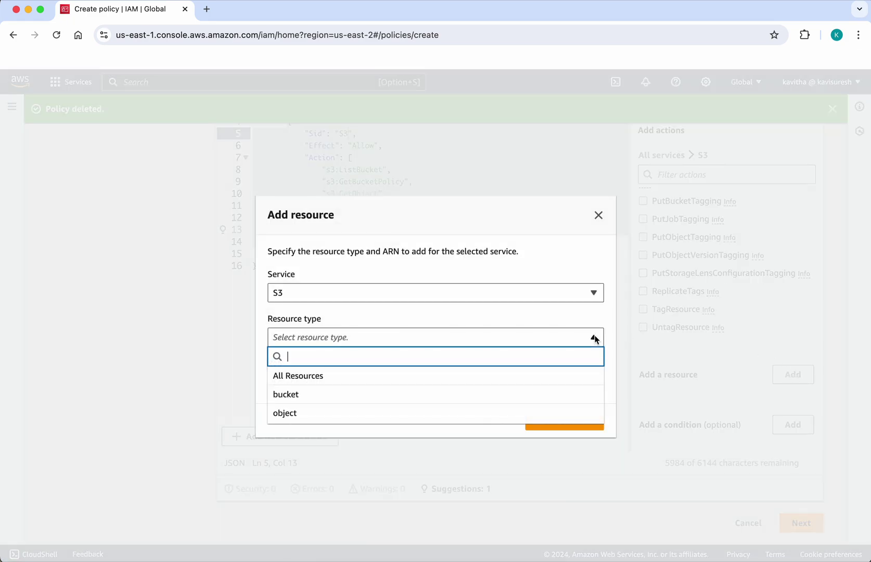
click(539, 385)
click(574, 424)
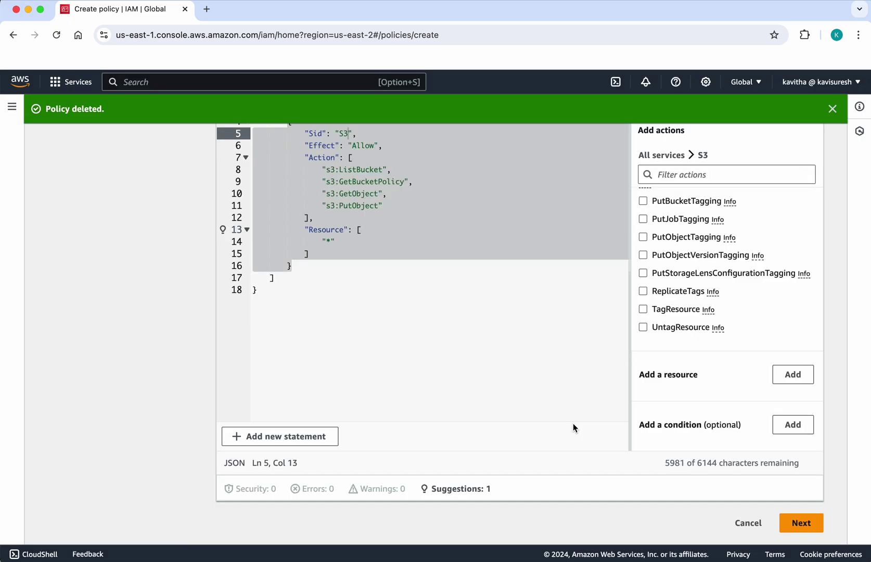
- Add a condition to the S3 statement with key aws:MultiFactorAuthPresent, qualifier Default, operator Bool and value true
scroll(573, 424, up, 3)
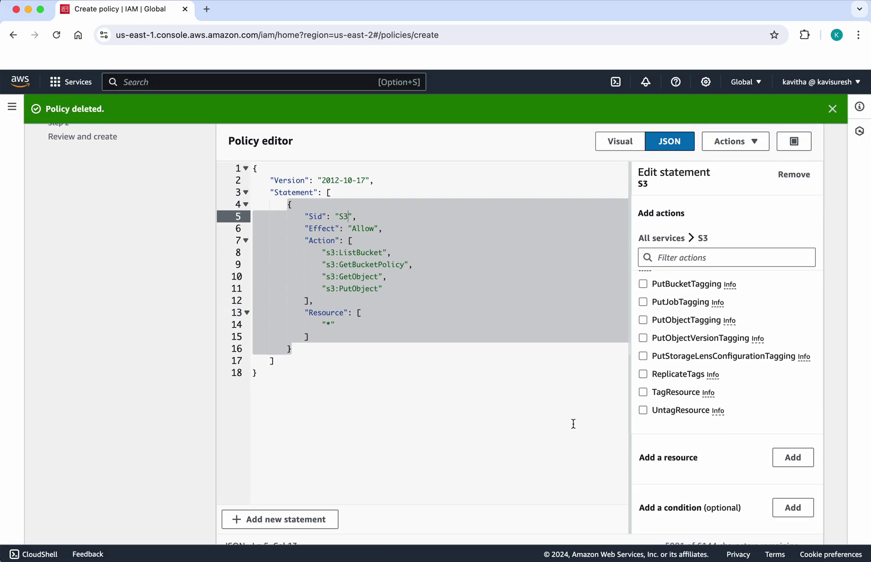
scroll(679, 470, down, 3)
click(771, 430)
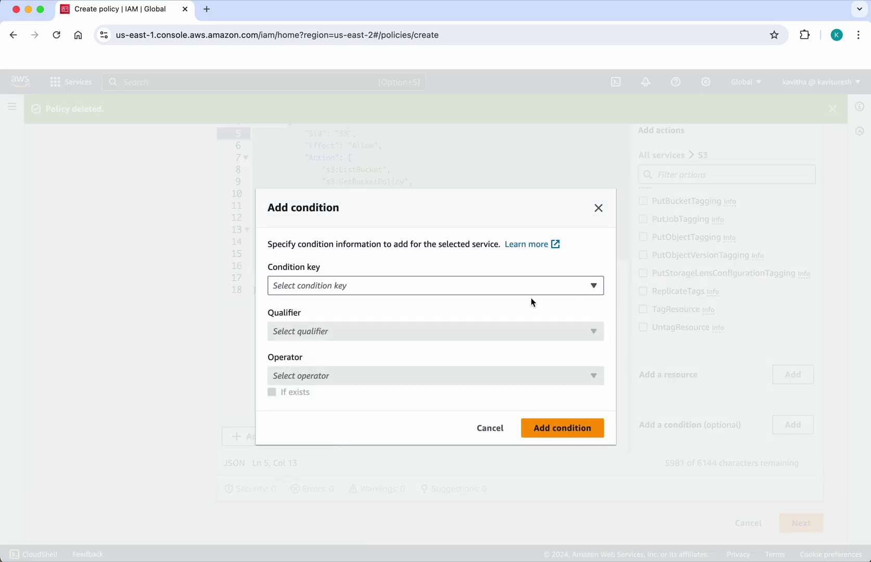
click(594, 288)
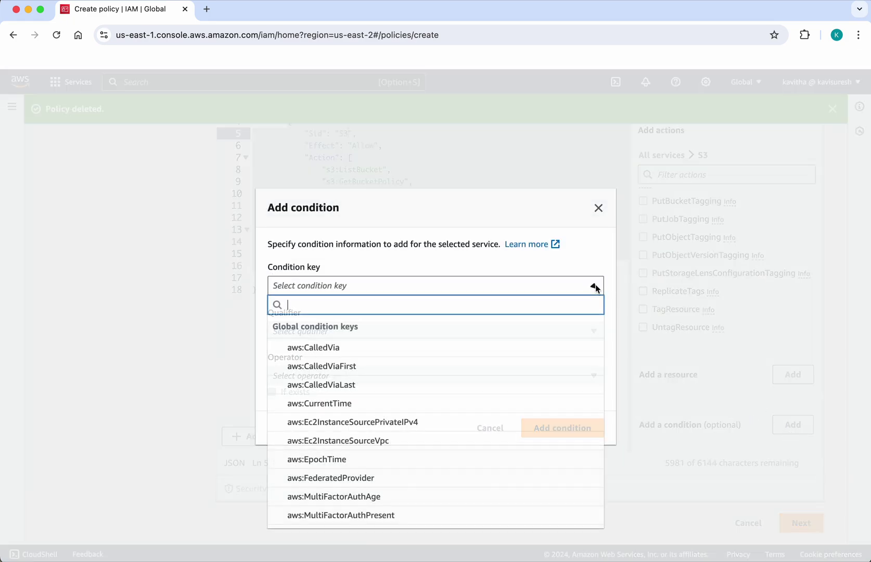
click(508, 517)
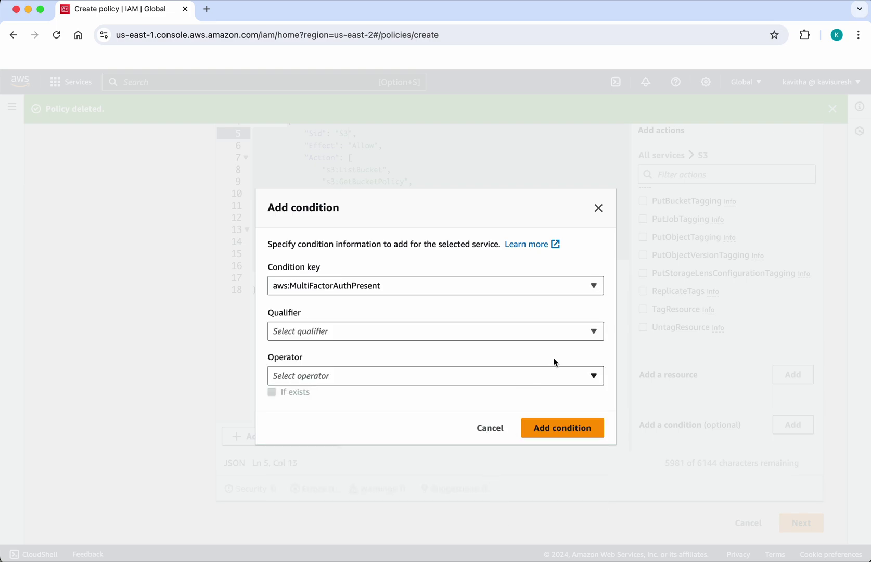
click(593, 333)
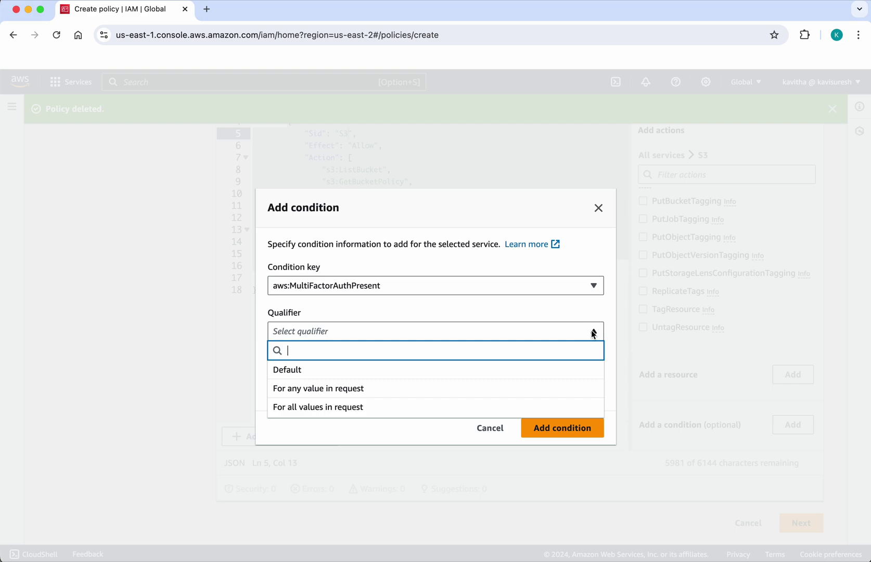
click(398, 370)
click(400, 377)
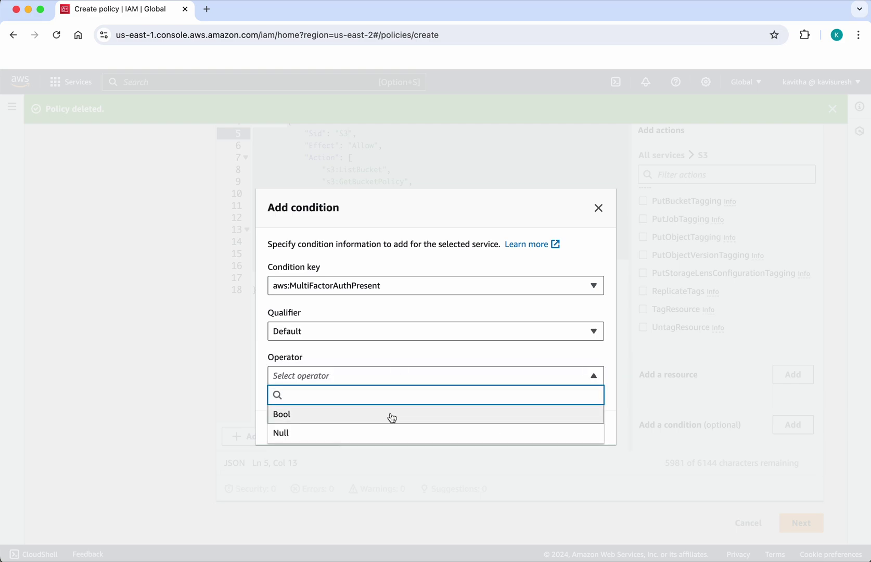
click(392, 416)
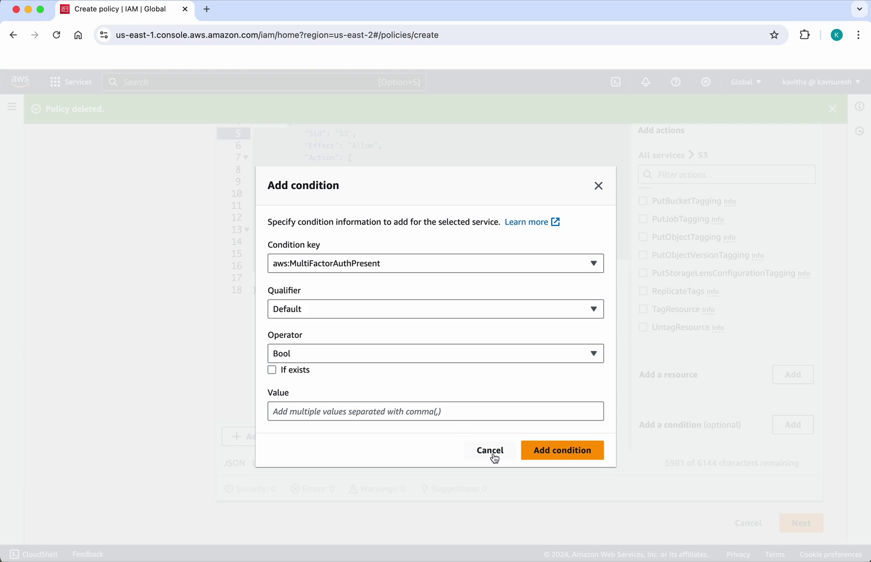
click(477, 411)
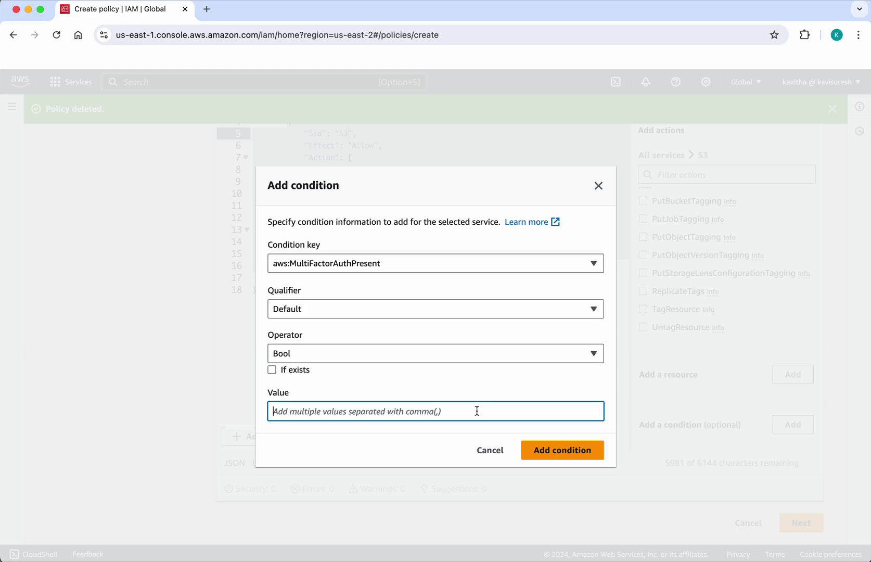
text(true)
click(574, 459)
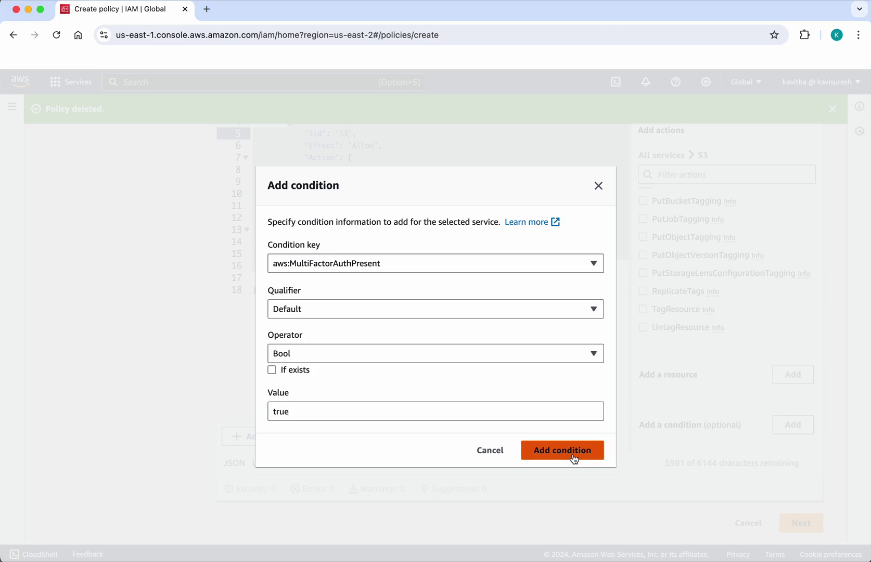
- Review the finished JSON statement, proceed to the review stage and create the policy with the name s3Policy
scroll(538, 420, up, 5)
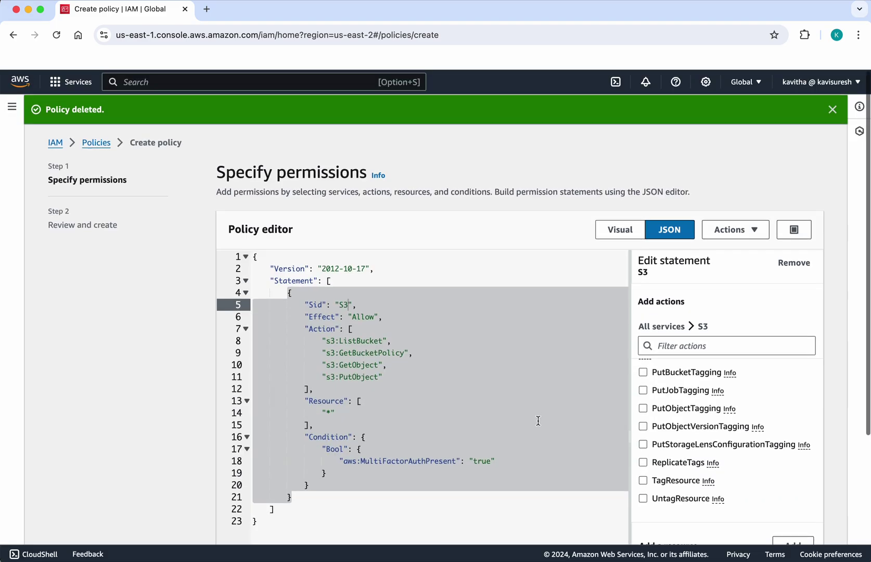
scroll(538, 420, down, 5)
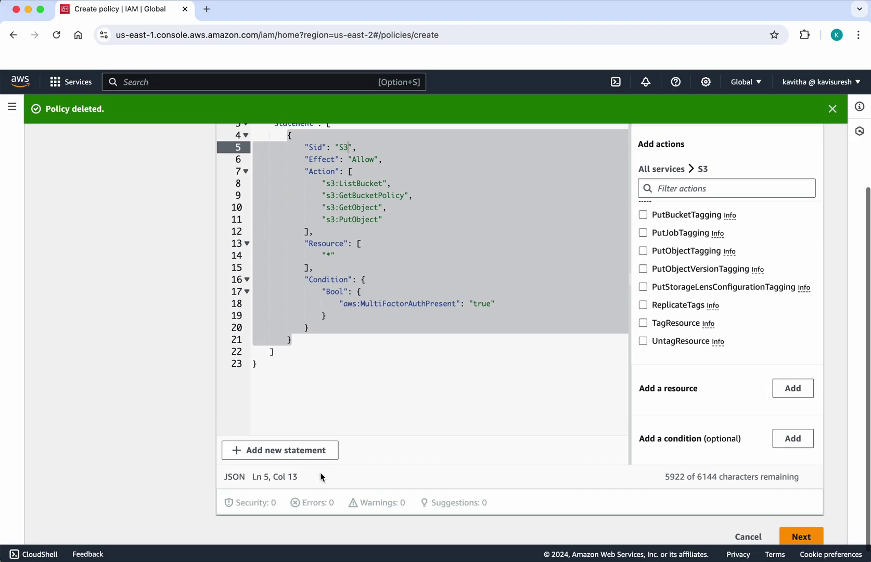
scroll(321, 477, up, 3)
scroll(321, 477, down, 4)
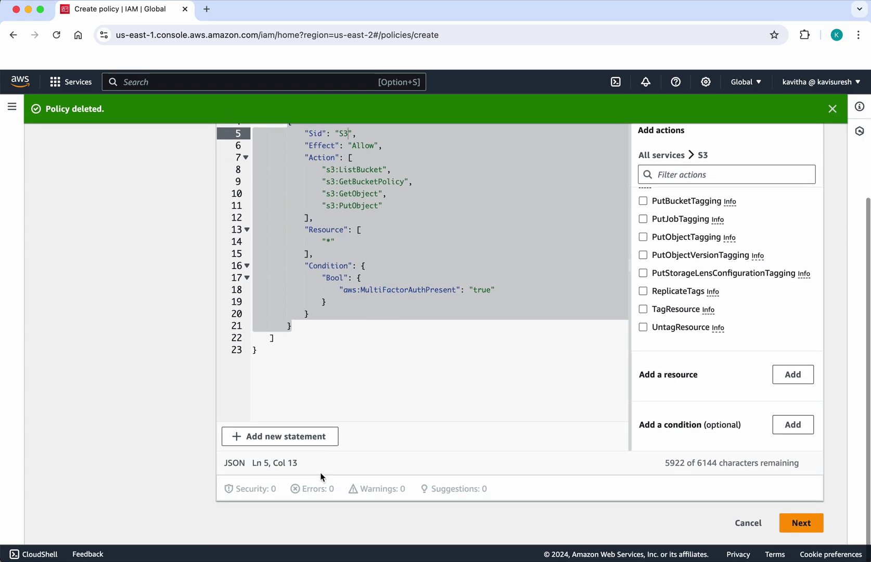
click(800, 524)
click(314, 214)
text(s3)
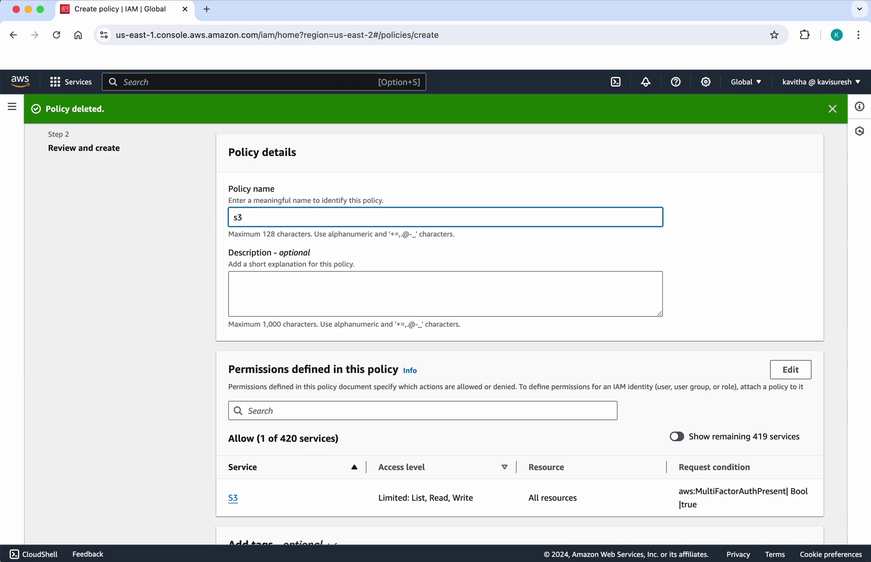
text(Policy)
scroll(486, 394, down, 3)
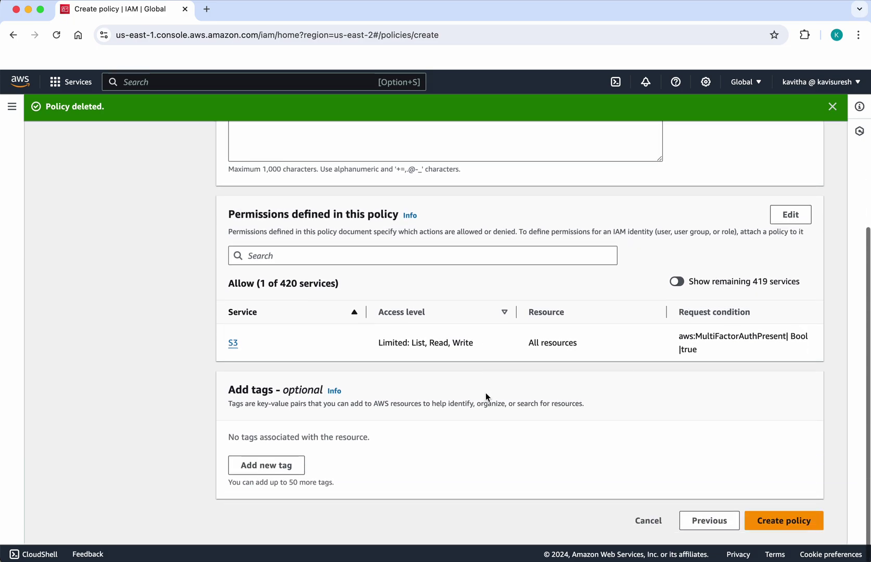
click(807, 530)
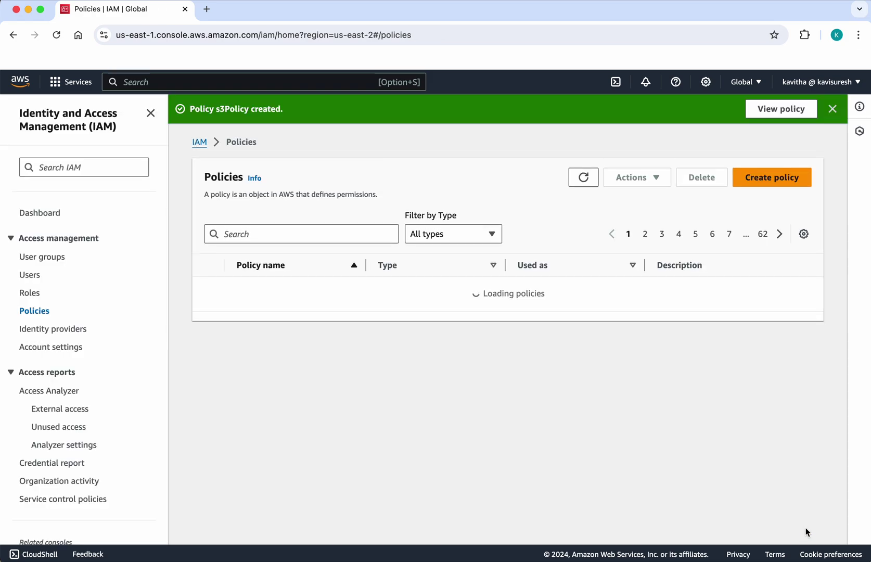
- Search the policies for s3, and open the permissions of s3Policy for editing
click(299, 233)
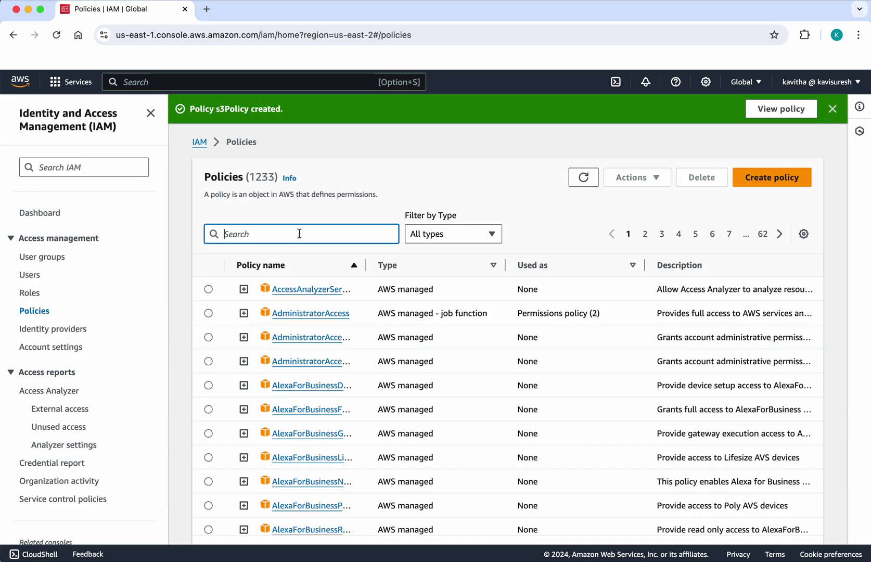
text(s3)
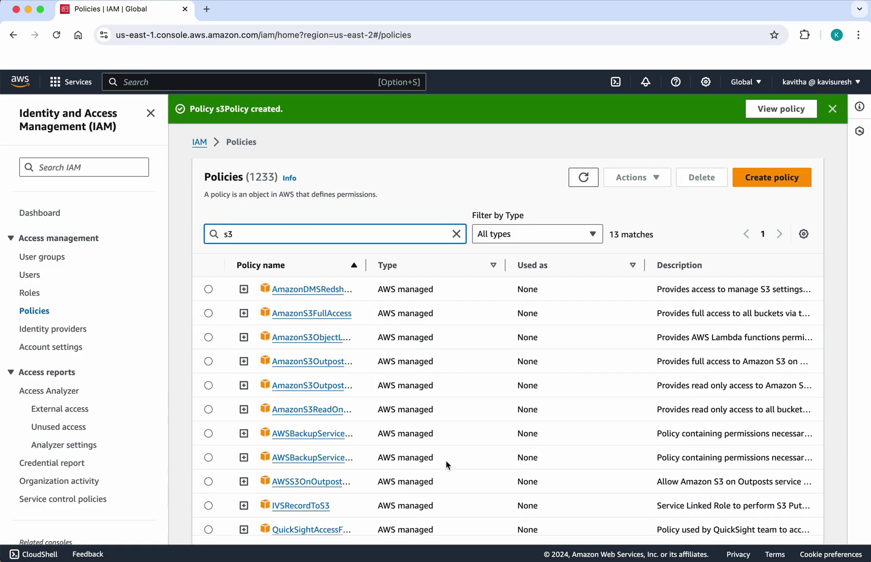
scroll(446, 461, down, 2)
click(275, 488)
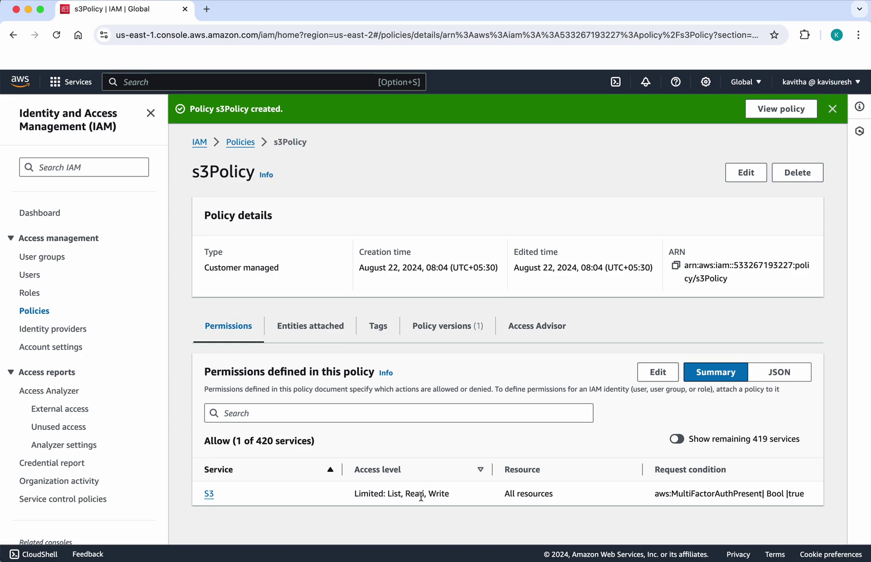
click(657, 373)
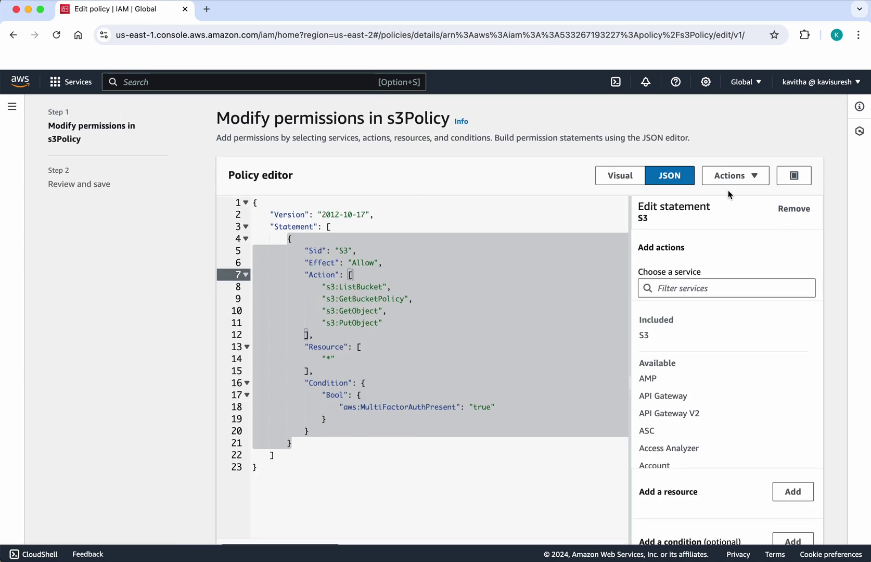
- Generate the CloudFormation template for s3Policy and examine its JSON and YAML versions
click(753, 176)
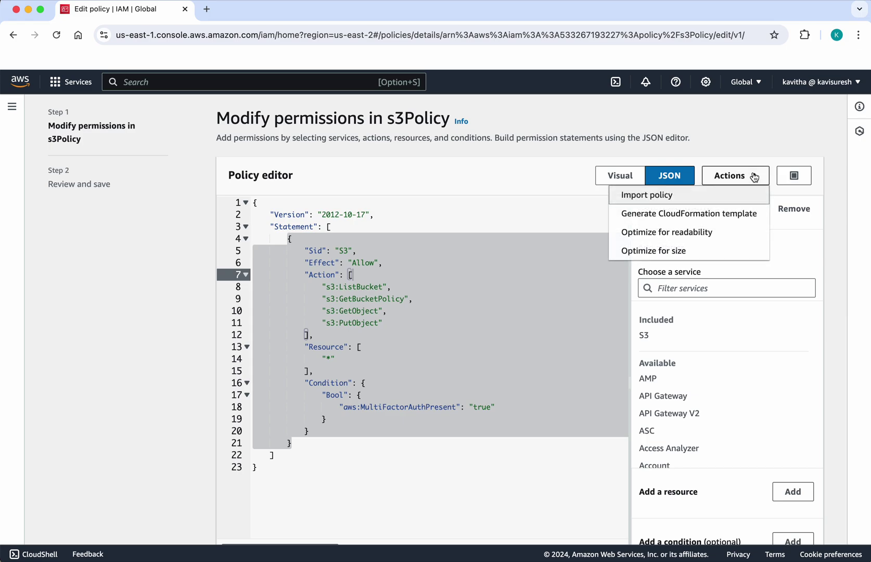
click(723, 219)
scroll(588, 389, down, 5)
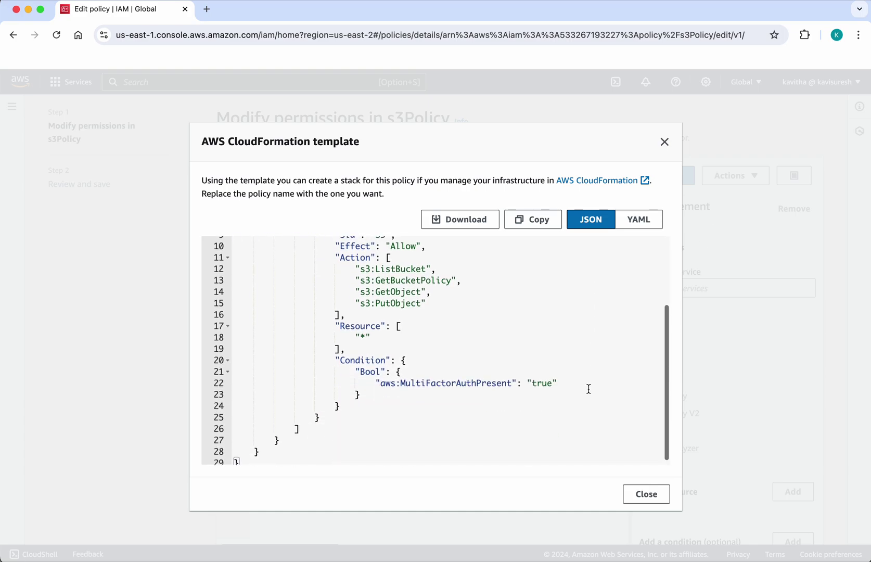
scroll(588, 389, up, 5)
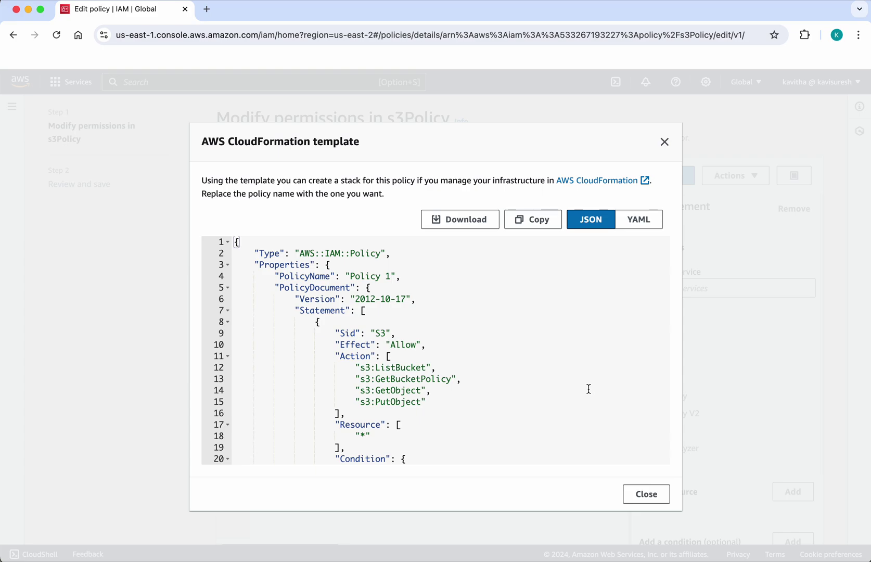
scroll(589, 390, down, 5)
scroll(588, 387, up, 5)
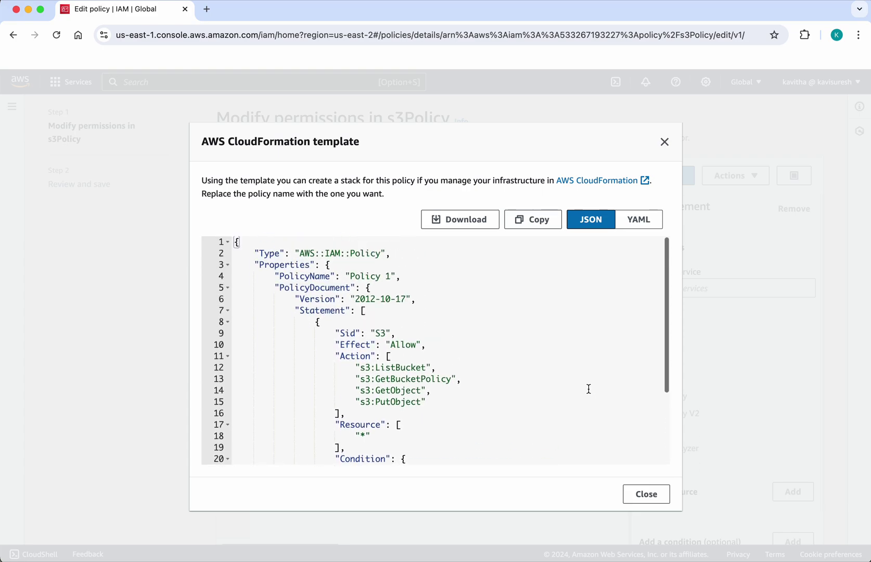
click(642, 221)
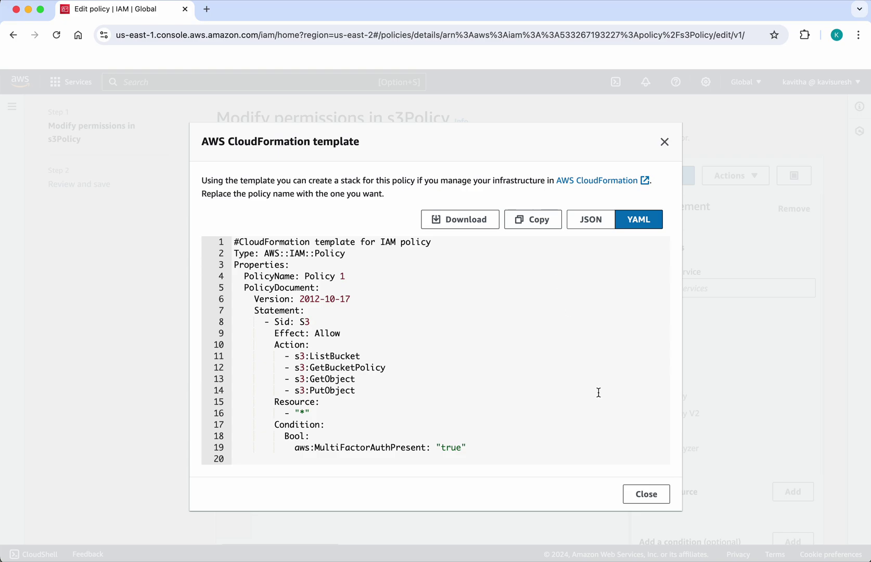
click(639, 492)
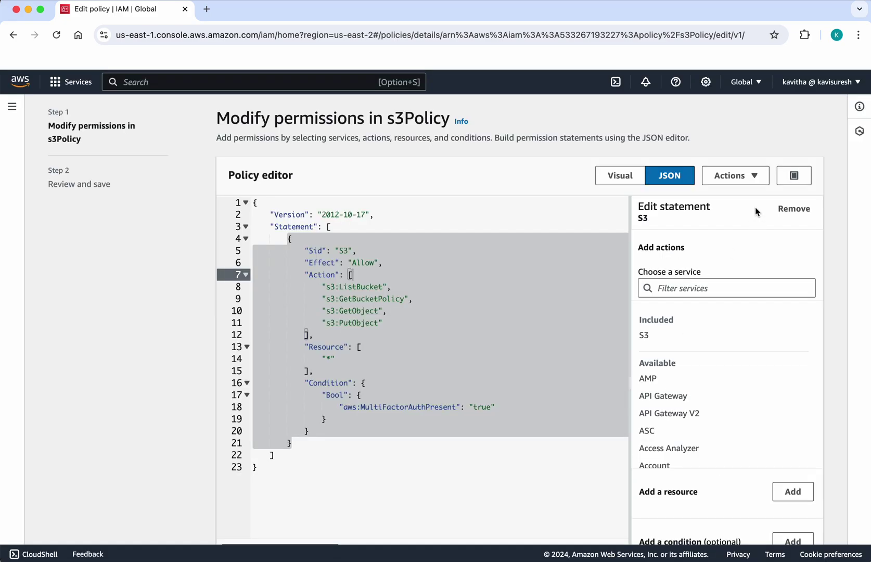
- Optimize the s3Policy document for readability and for size
click(751, 173)
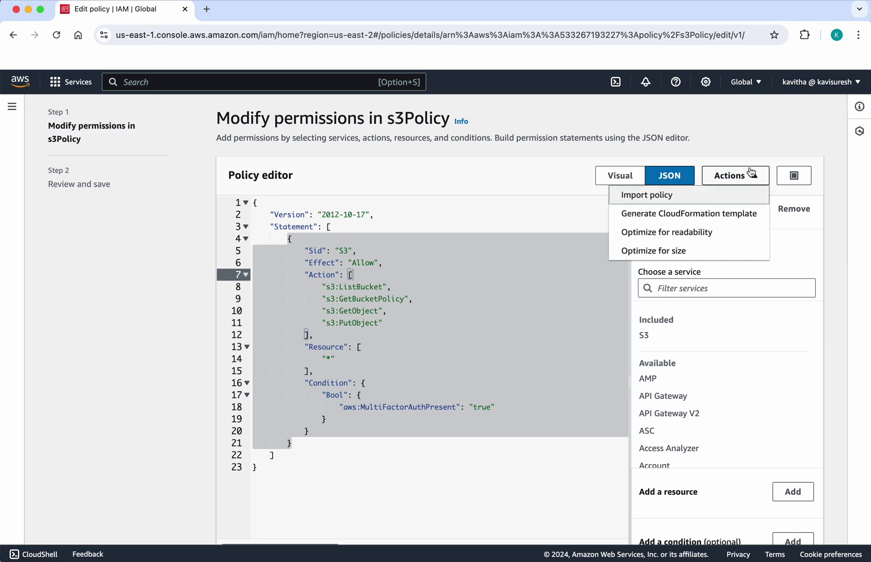
click(724, 240)
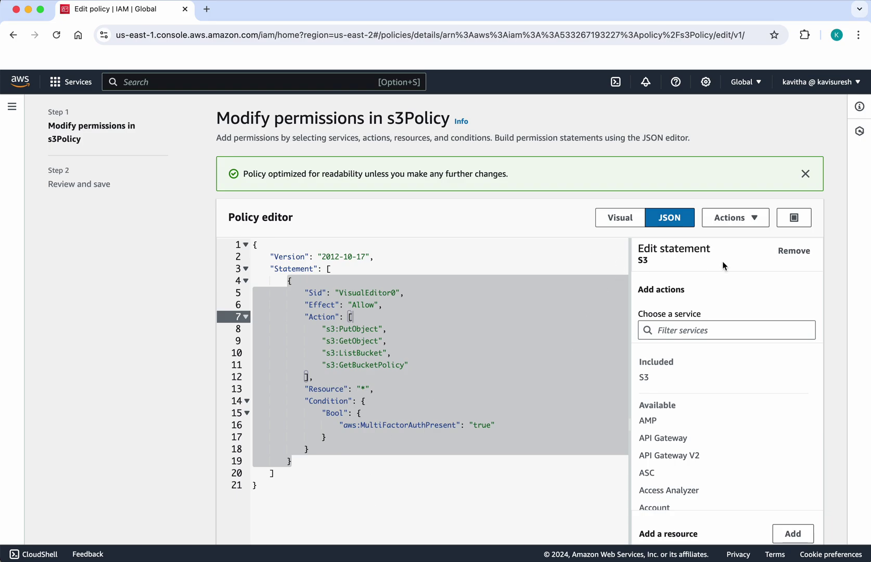
click(748, 218)
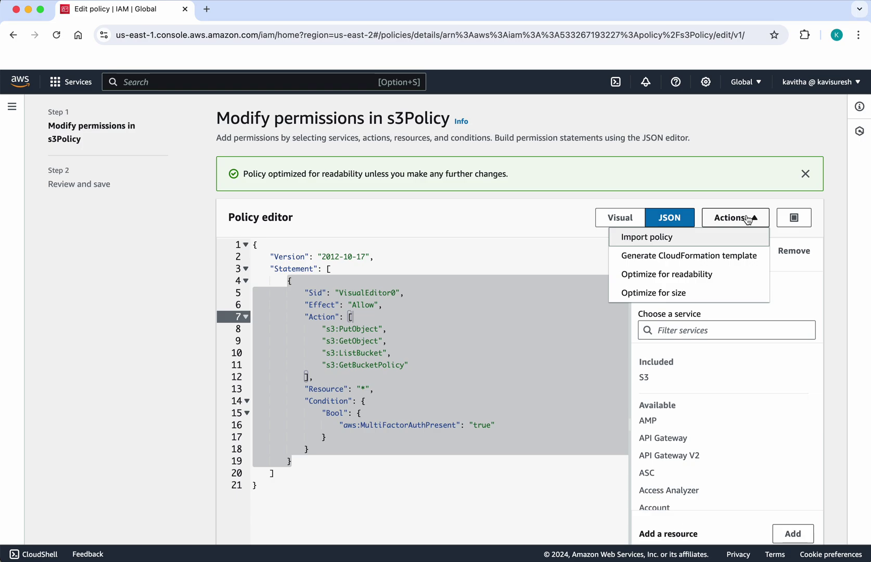
click(709, 299)
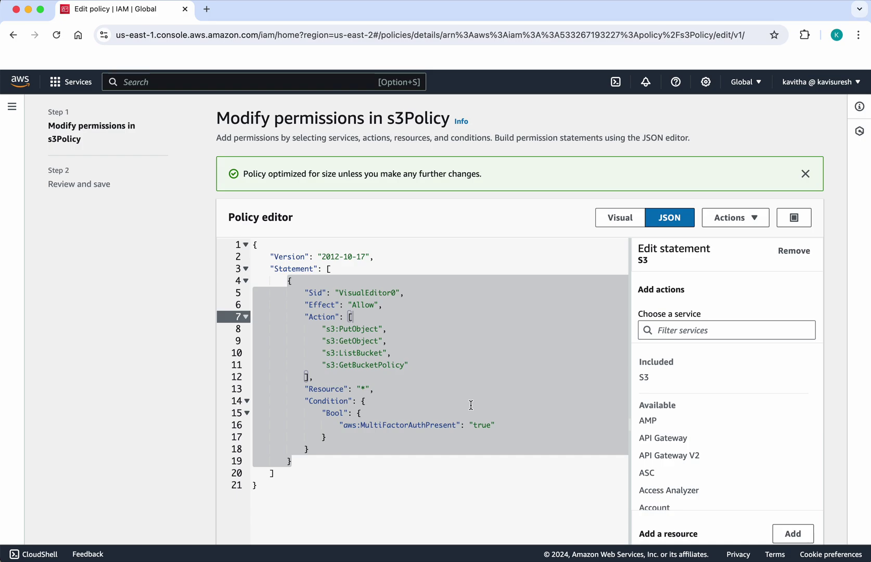
- Import the AmazonS3ReadOnlyAccess policy into the s3Policy document, and leave the editor without saving the changes
click(749, 221)
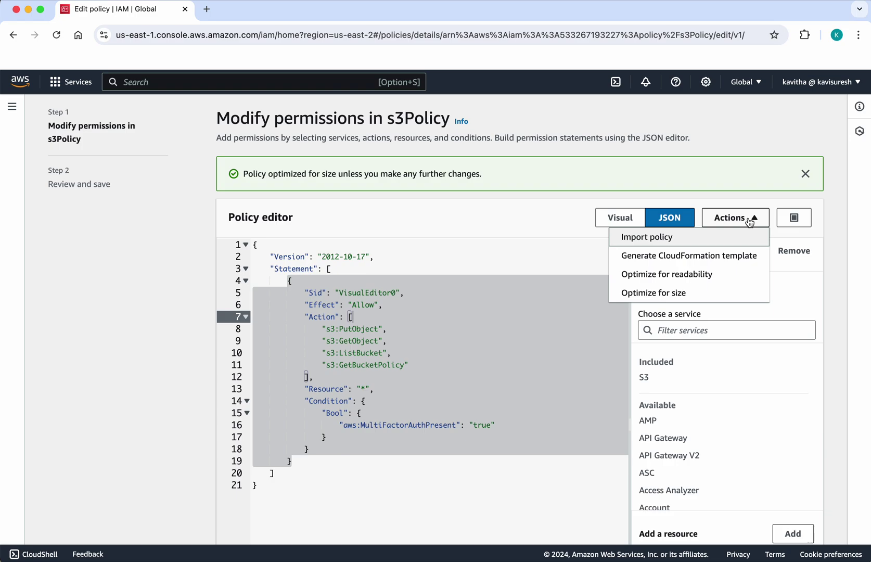
click(662, 242)
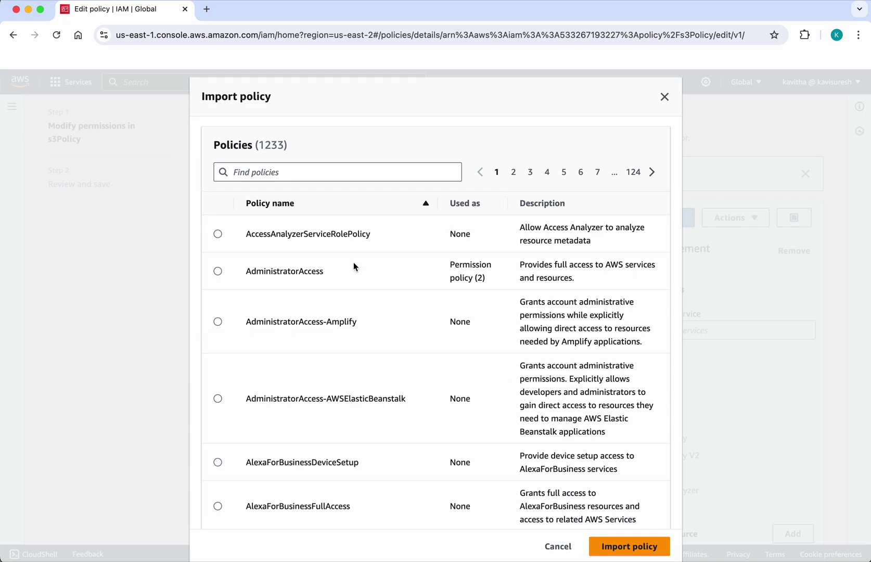
click(320, 172)
text(s3)
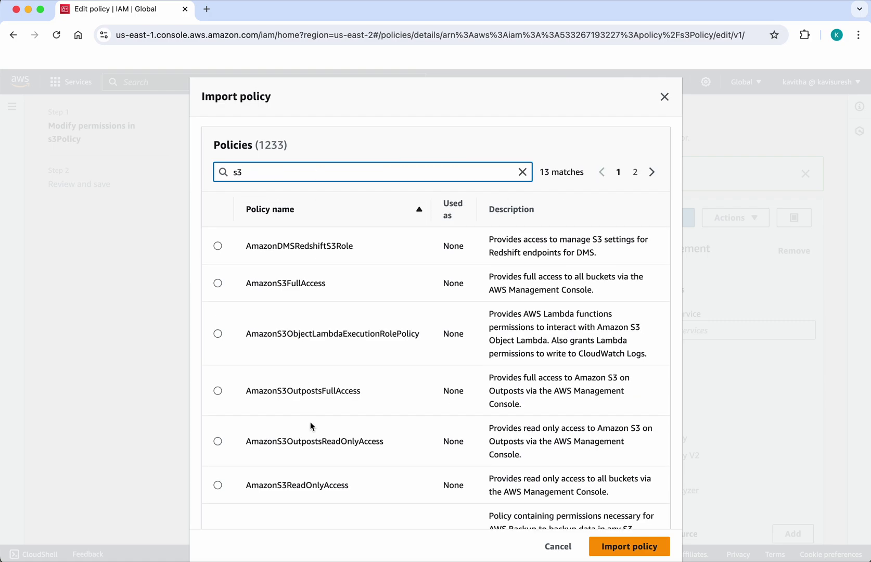
scroll(311, 422, down, 3)
click(218, 407)
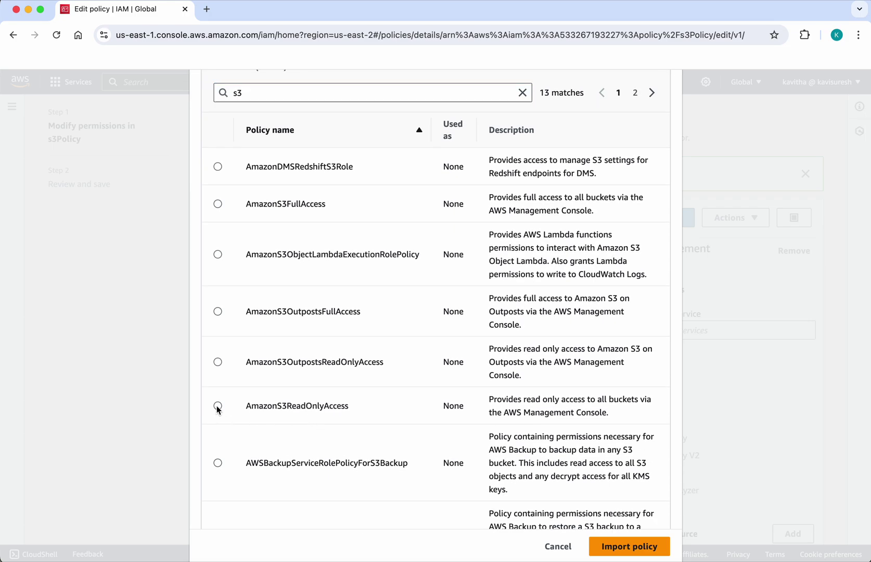
click(615, 554)
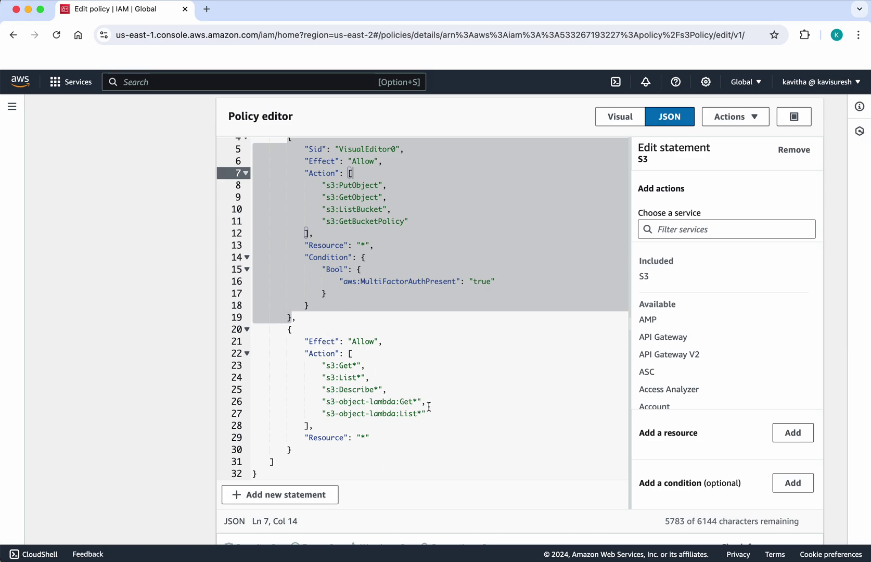
scroll(429, 407, up, 2)
scroll(510, 378, up, 3)
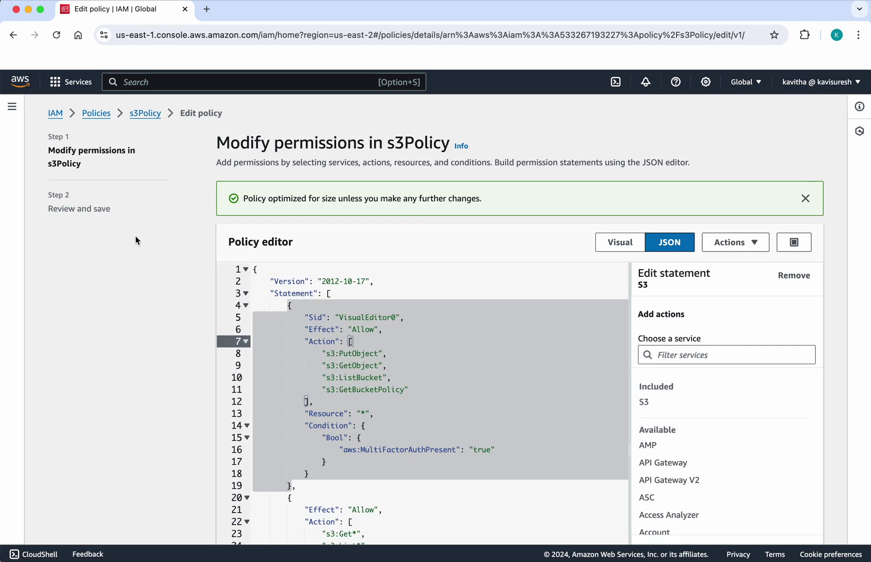
click(148, 115)
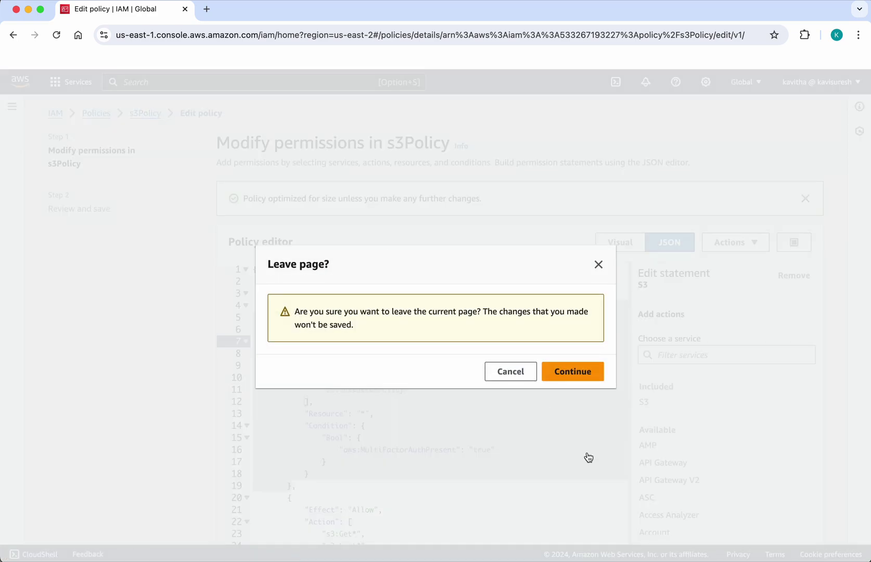
click(573, 370)
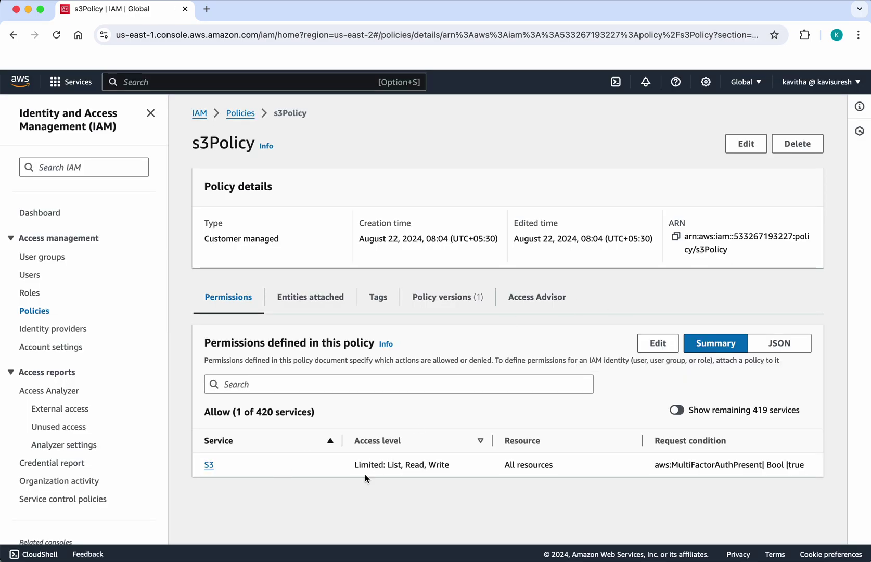
- Delete s3Policy permanently, entering s3Policy as the confirmation name
click(796, 143)
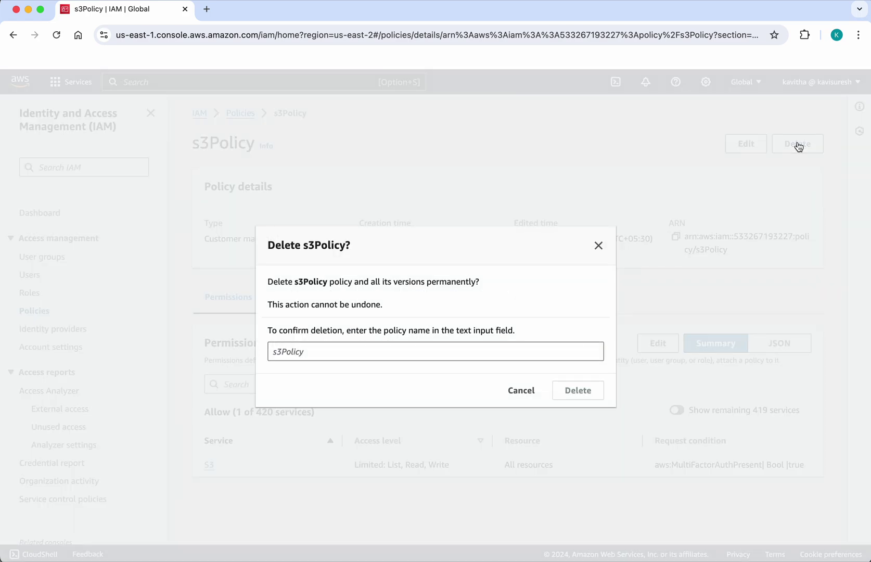
click(505, 359)
text(s3)
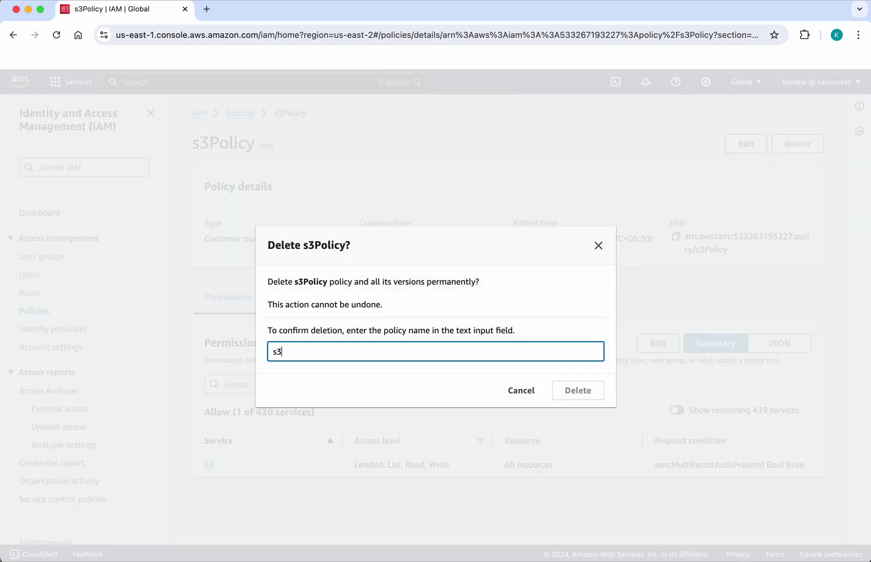
text(Policy)
click(596, 398)
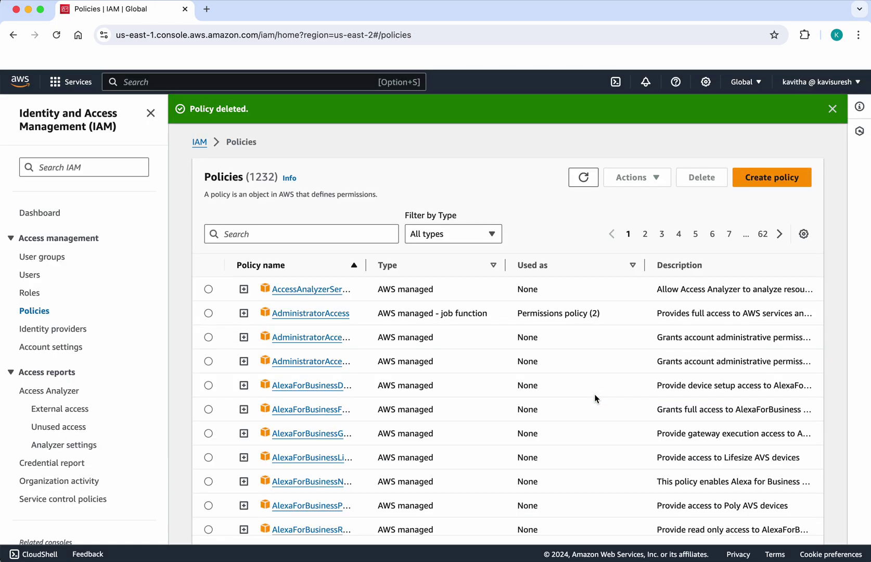